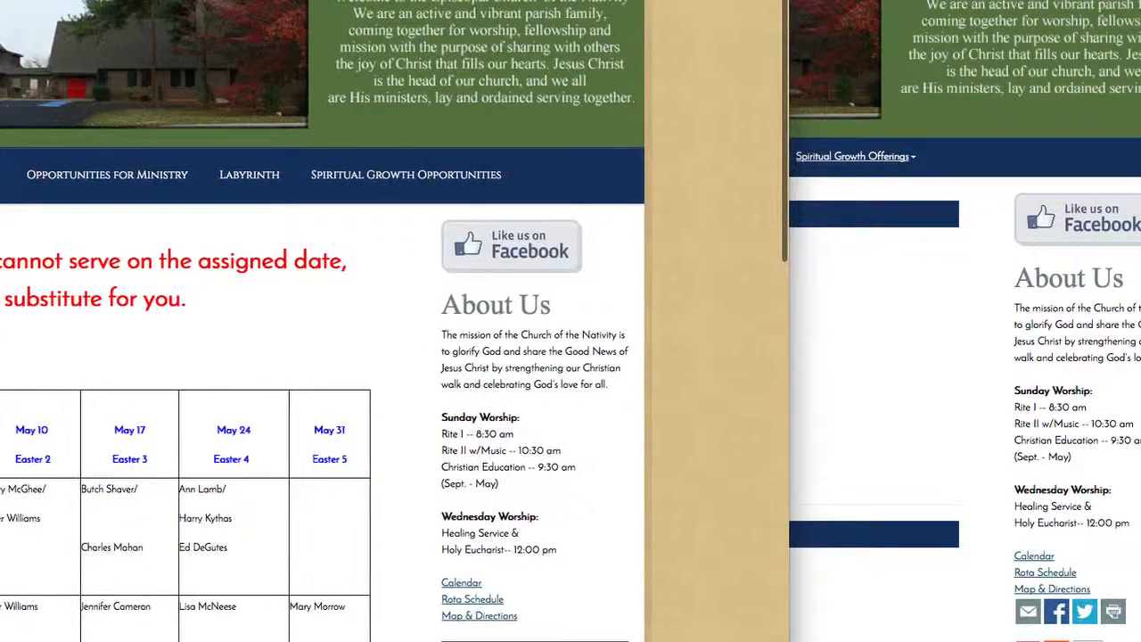
- Bring the new rota schedule window forward and review its May 3 and May 10 assignments
{"action": "left_click", "coordinate": [863, 370]}
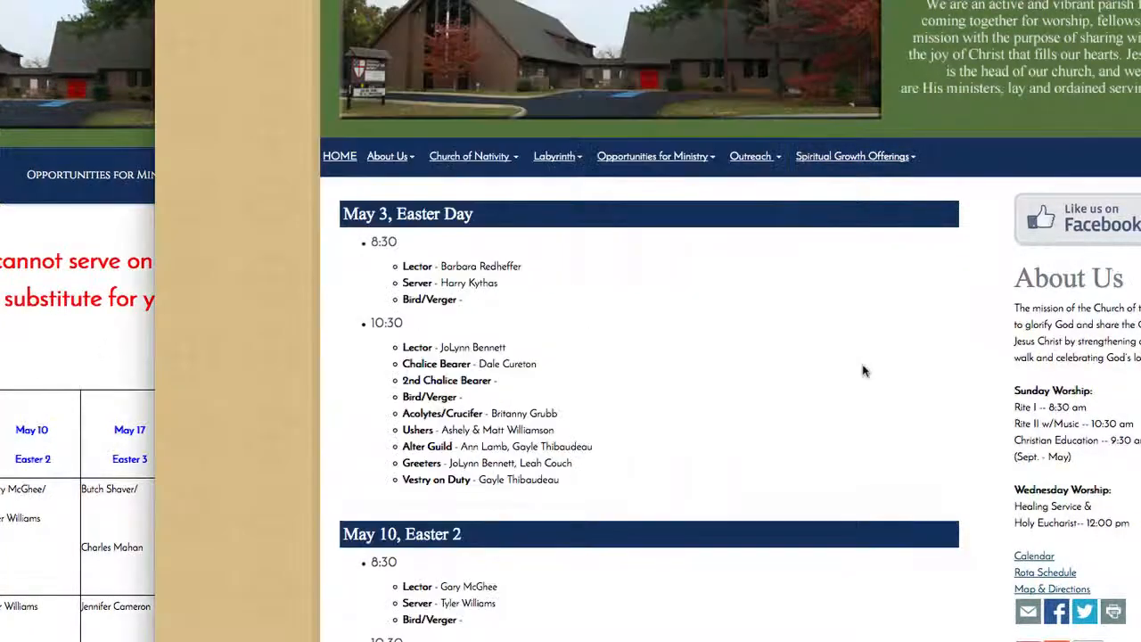
{"action": "scroll", "coordinate": [712, 465], "scroll_direction": "down", "scroll_amount": 5}
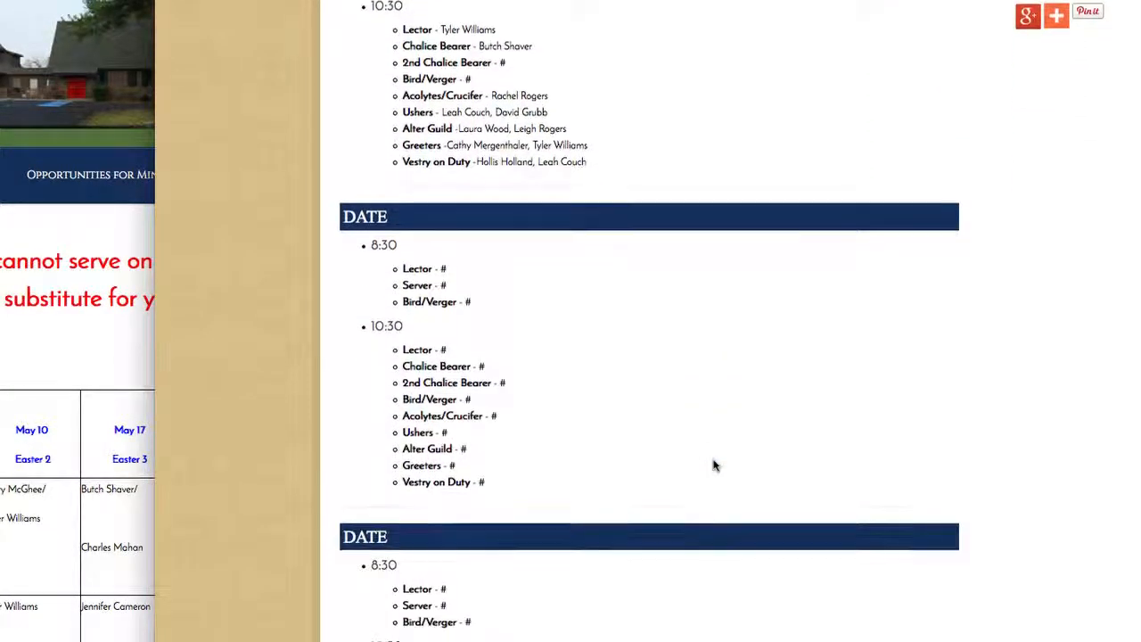
{"action": "scroll", "coordinate": [713, 464], "scroll_direction": "up", "scroll_amount": 8}
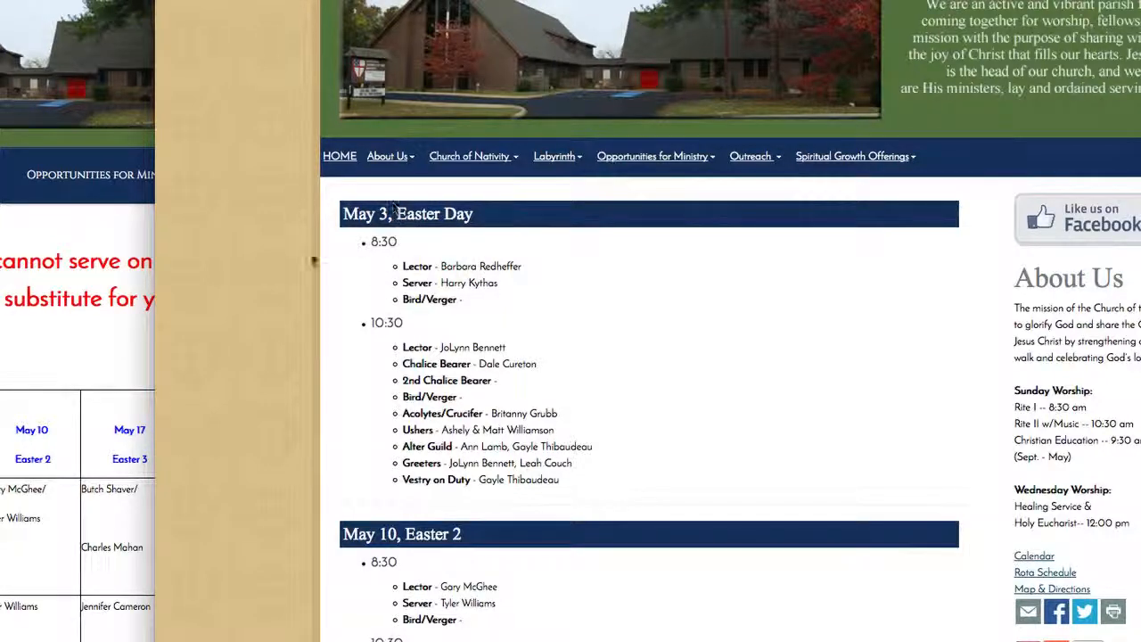
{"action": "scroll", "coordinate": [615, 507], "scroll_direction": "down", "scroll_amount": 2}
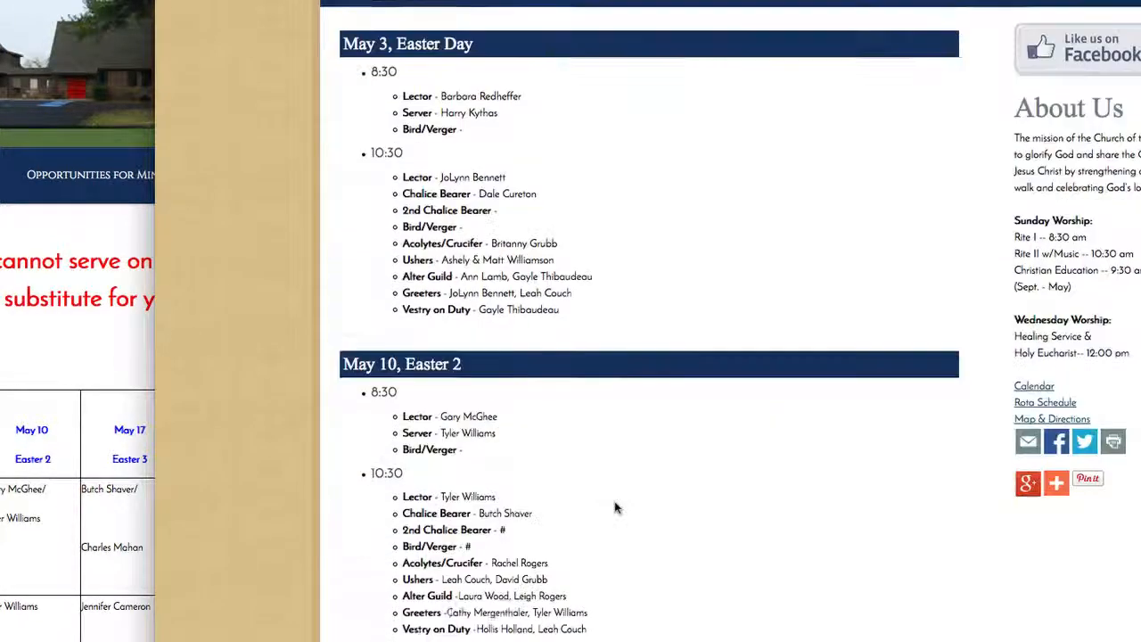
{"action": "scroll", "coordinate": [389, 532], "scroll_direction": "down", "scroll_amount": 2}
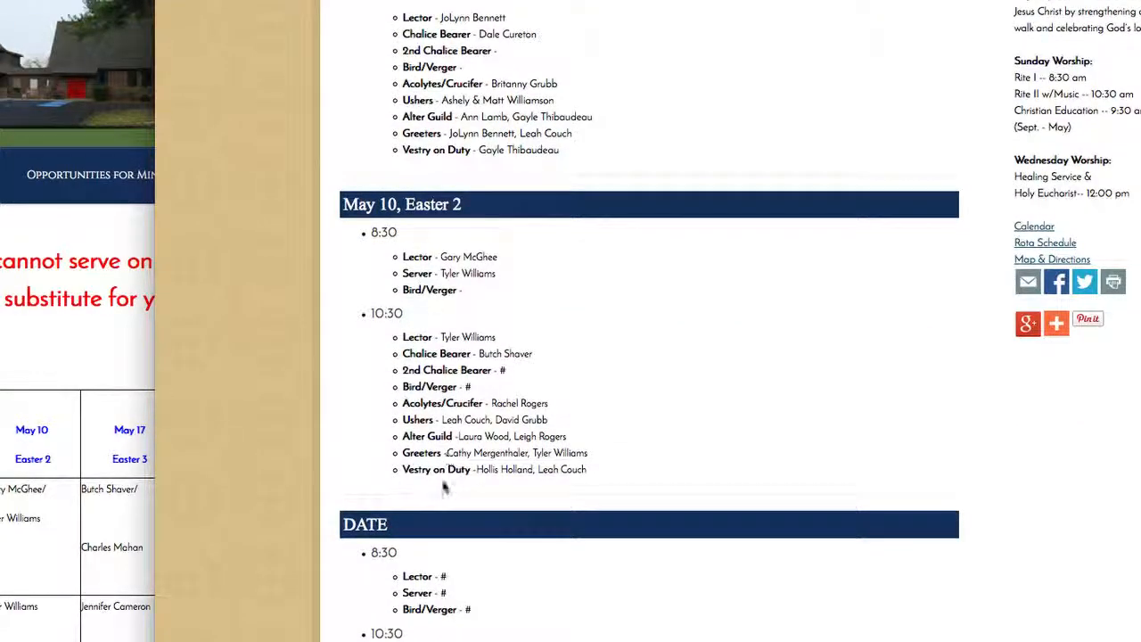
{"action": "scroll", "coordinate": [443, 484], "scroll_direction": "up", "scroll_amount": 4}
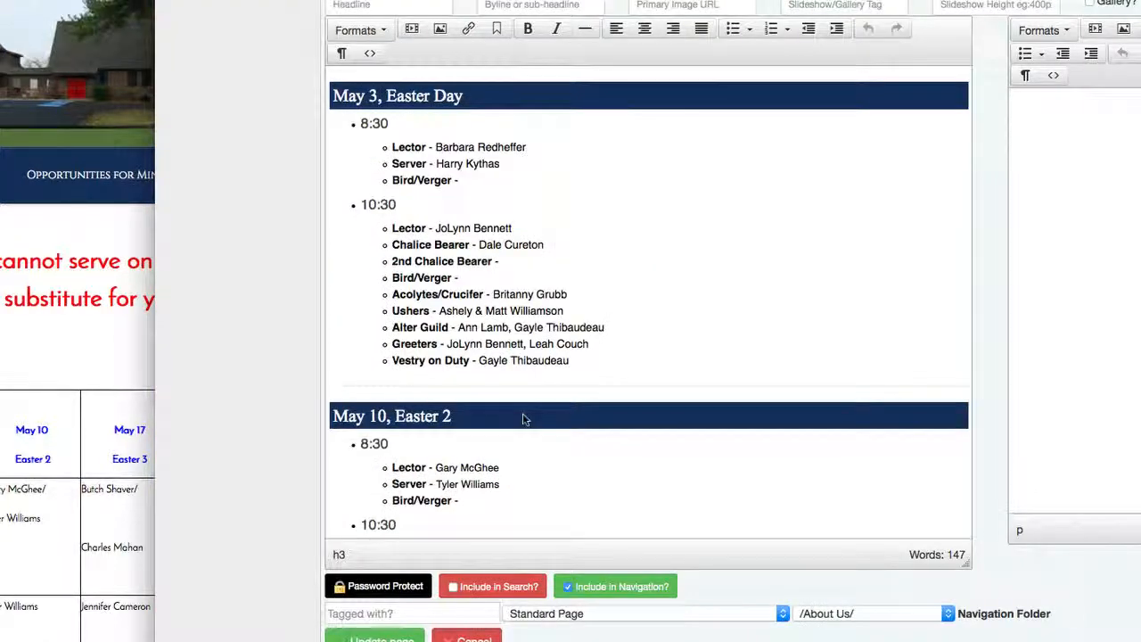
- Select the last DATE template section from its heading down to 'Vestry on Duty - #'
{"action": "scroll", "coordinate": [606, 440], "scroll_direction": "down", "scroll_amount": 1}
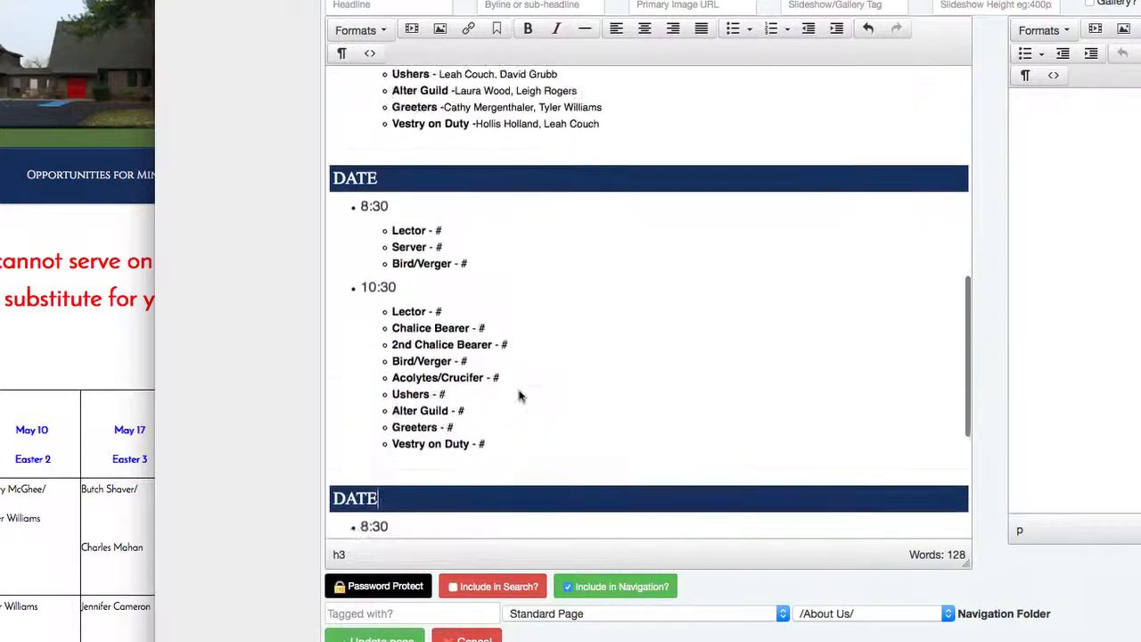
{"action": "scroll", "coordinate": [521, 397], "scroll_direction": "down", "scroll_amount": 5}
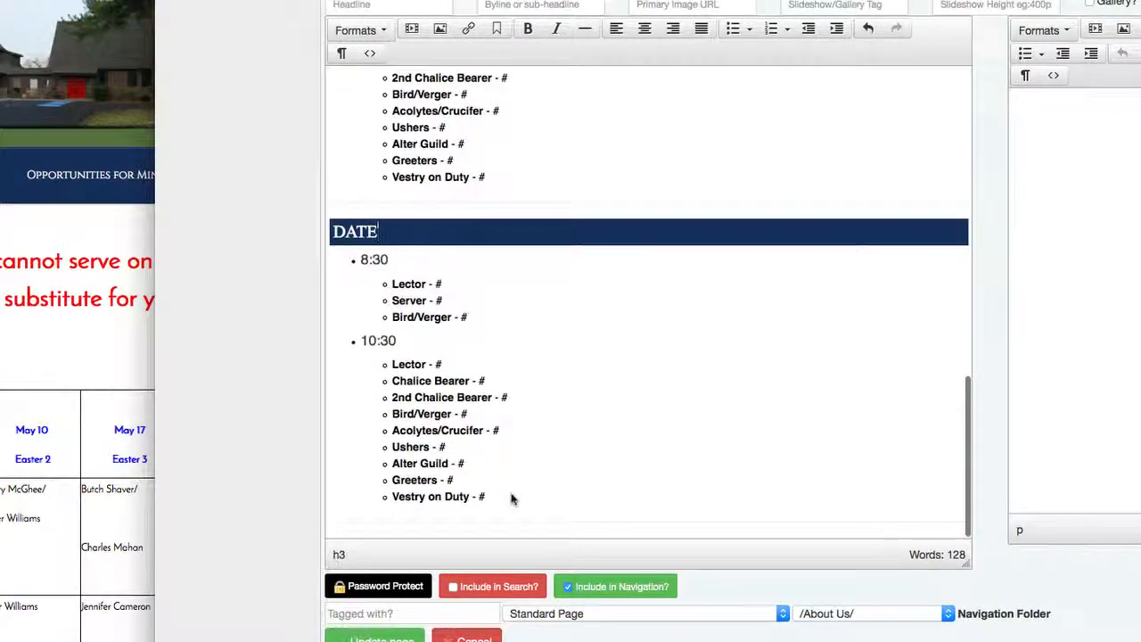
{"action": "left_click_drag", "start_coordinate": [512, 499], "coordinate": [302, 229]}
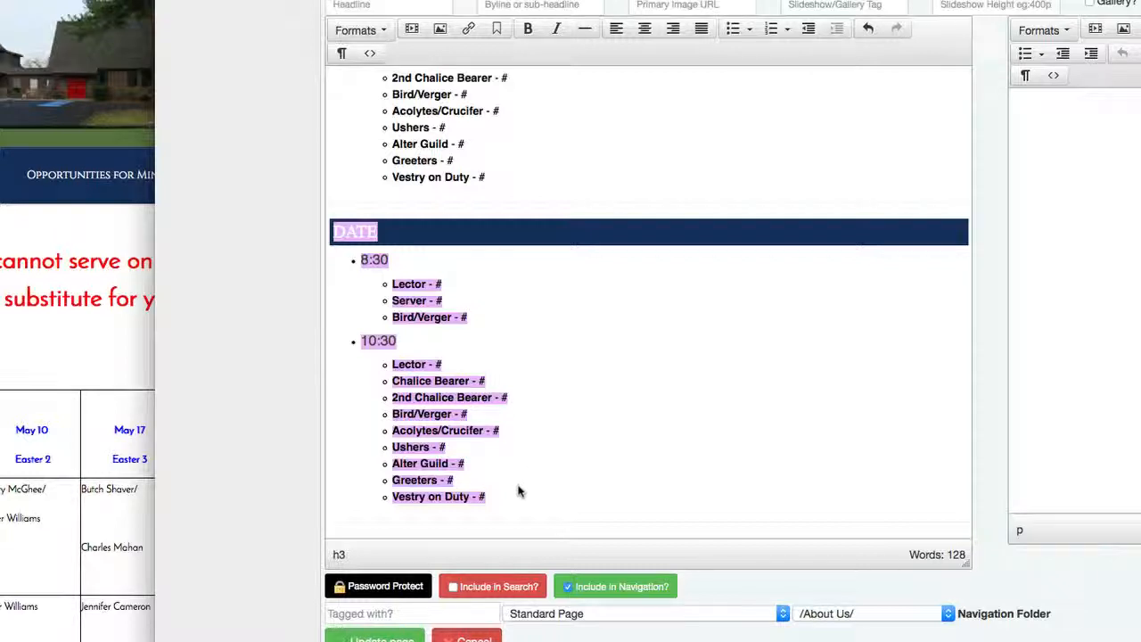
- Insert a horizontal divider above the last DATE section and delete the leftover blank line
{"action": "left_click", "coordinate": [517, 504]}
{"action": "key", "text": "Return"}
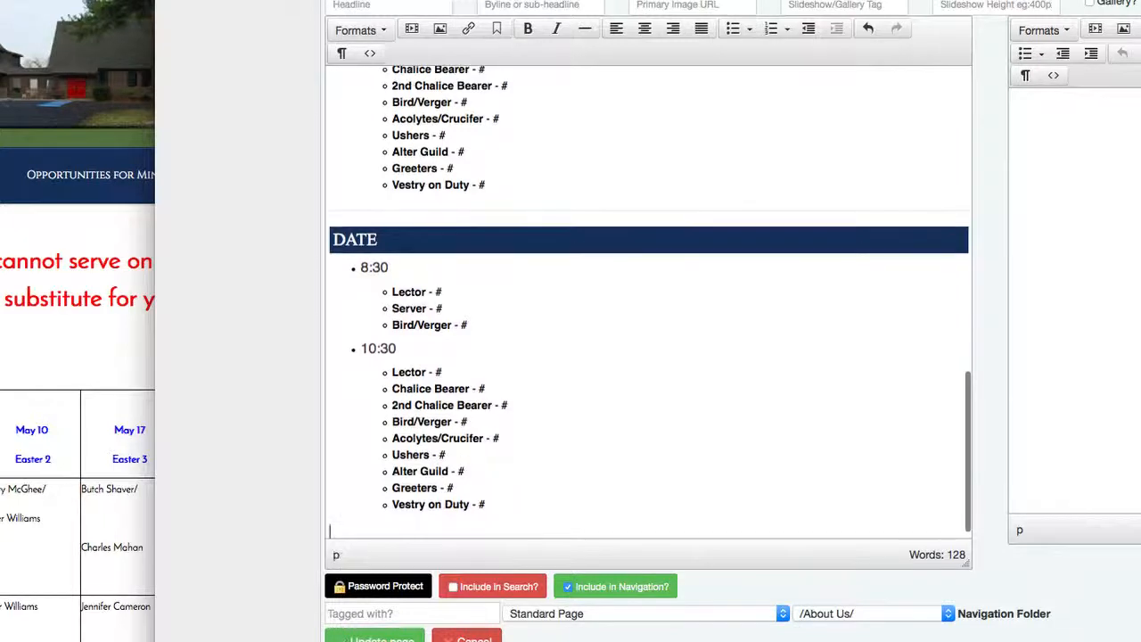
{"action": "key", "text": "Return"}
{"action": "key", "text": "BackSpace"}
{"action": "key", "text": "BackSpace"}
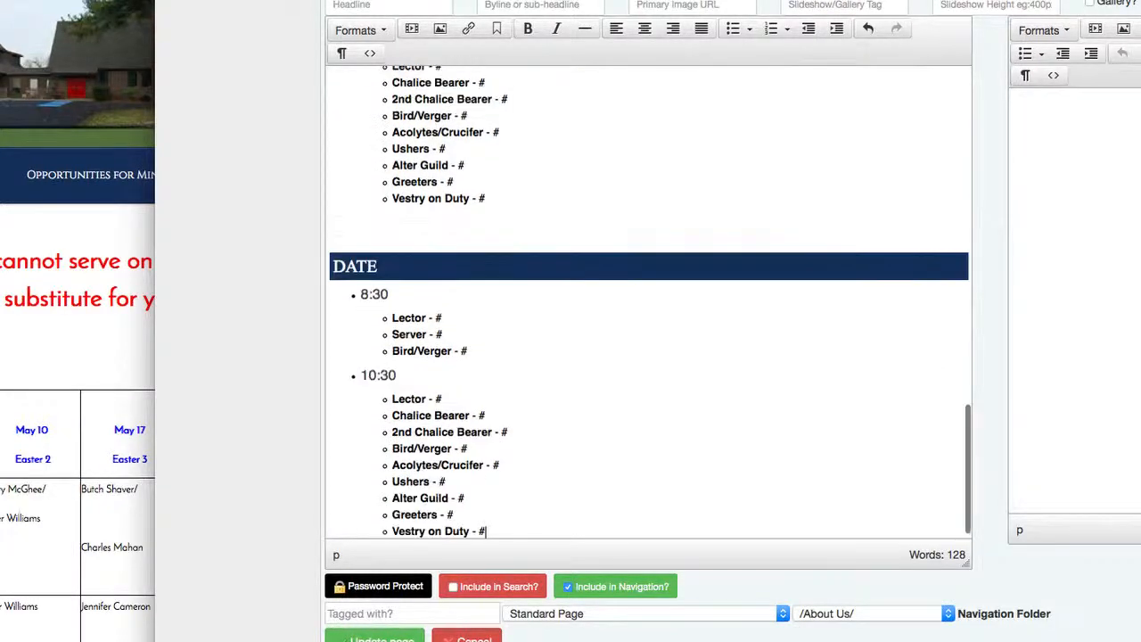
{"action": "scroll", "coordinate": [674, 489], "scroll_direction": "up", "scroll_amount": 2}
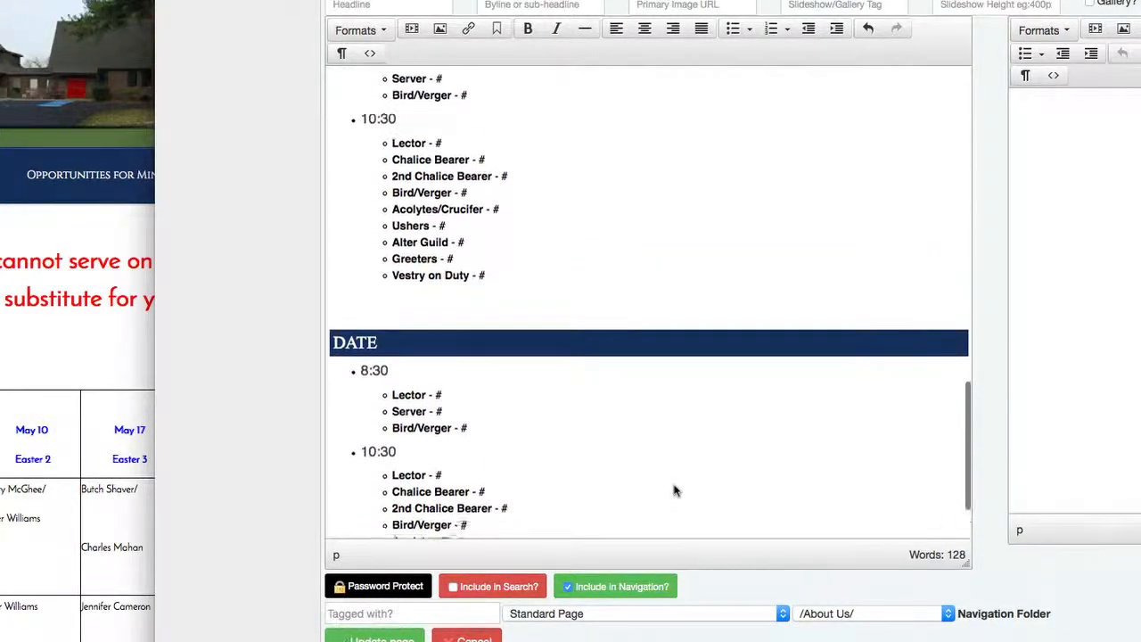
{"action": "left_click", "coordinate": [400, 319]}
{"action": "left_click", "coordinate": [383, 316]}
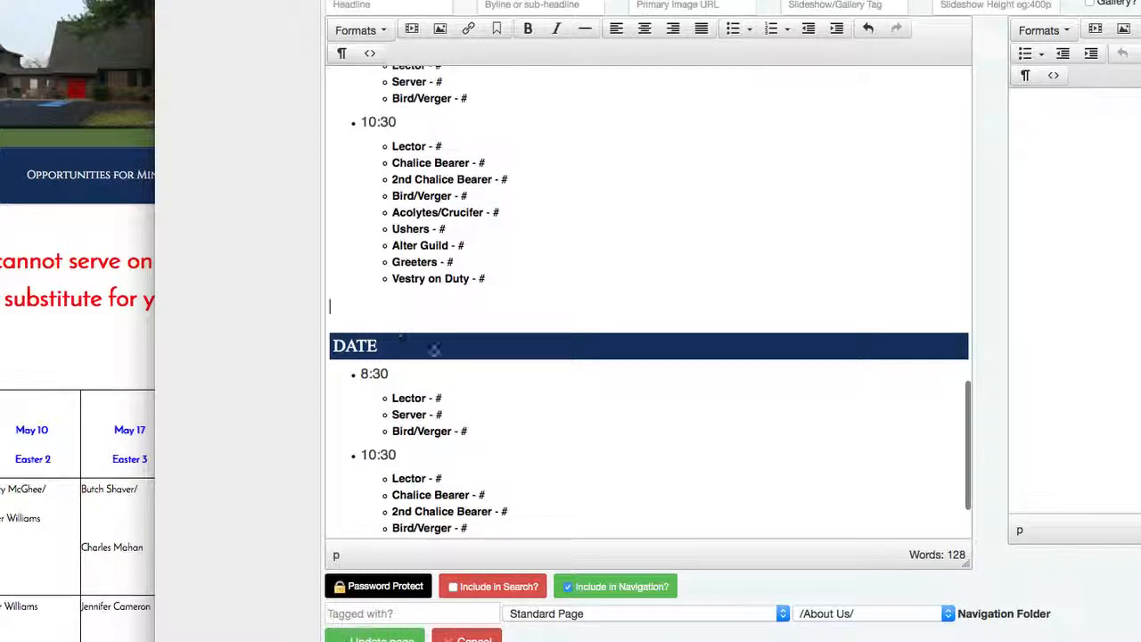
{"action": "left_click", "coordinate": [584, 31]}
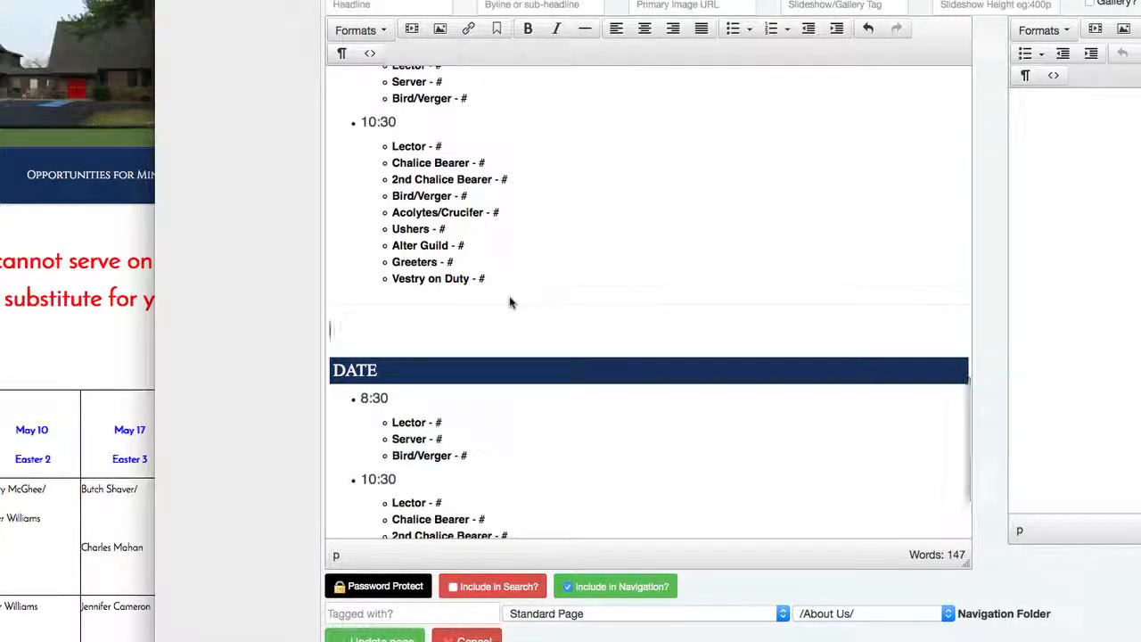
{"action": "key", "text": "Delete"}
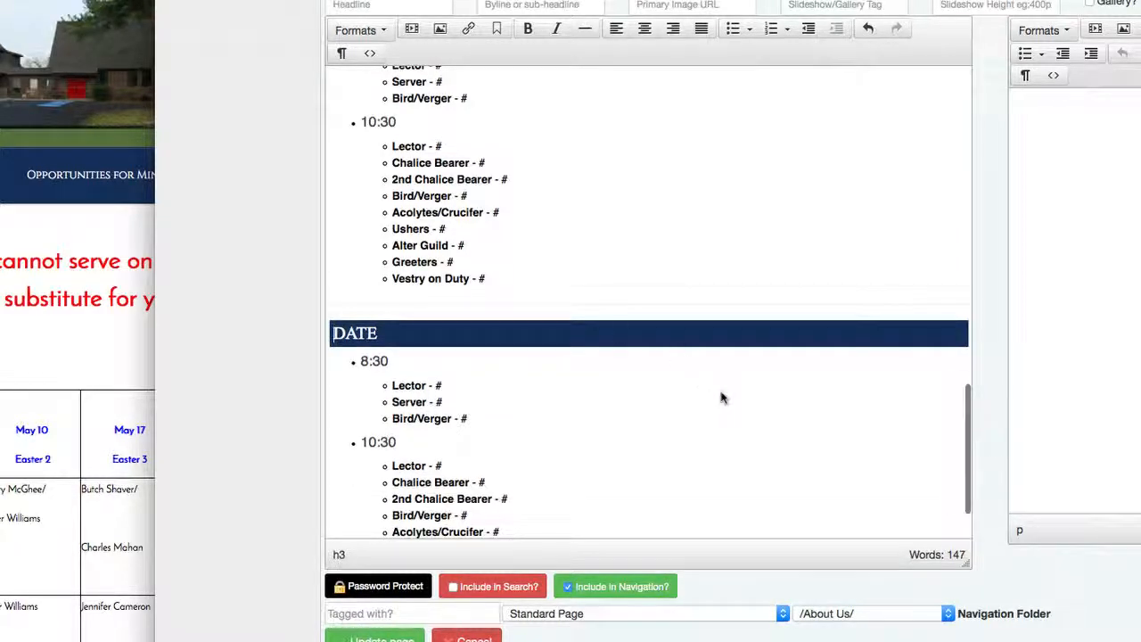
{"action": "scroll", "coordinate": [609, 395], "scroll_direction": "up", "scroll_amount": 15}
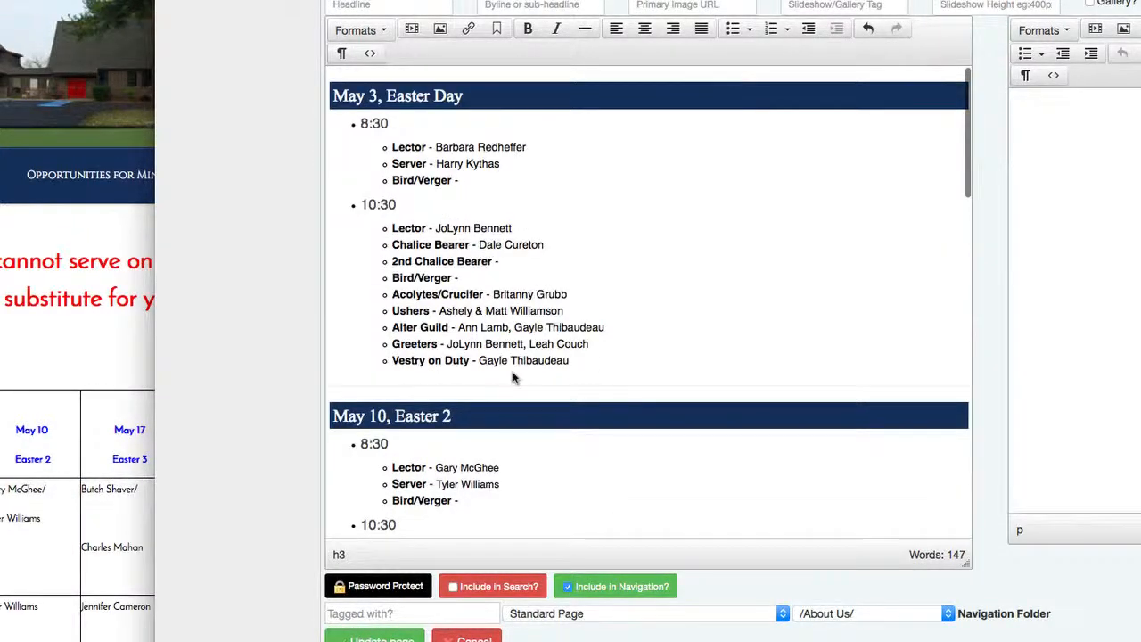
- Place the caret after the 8:30 'Lector - #' line and cycle between the table and editor windows
{"action": "scroll", "coordinate": [512, 378], "scroll_direction": "down", "scroll_amount": 10}
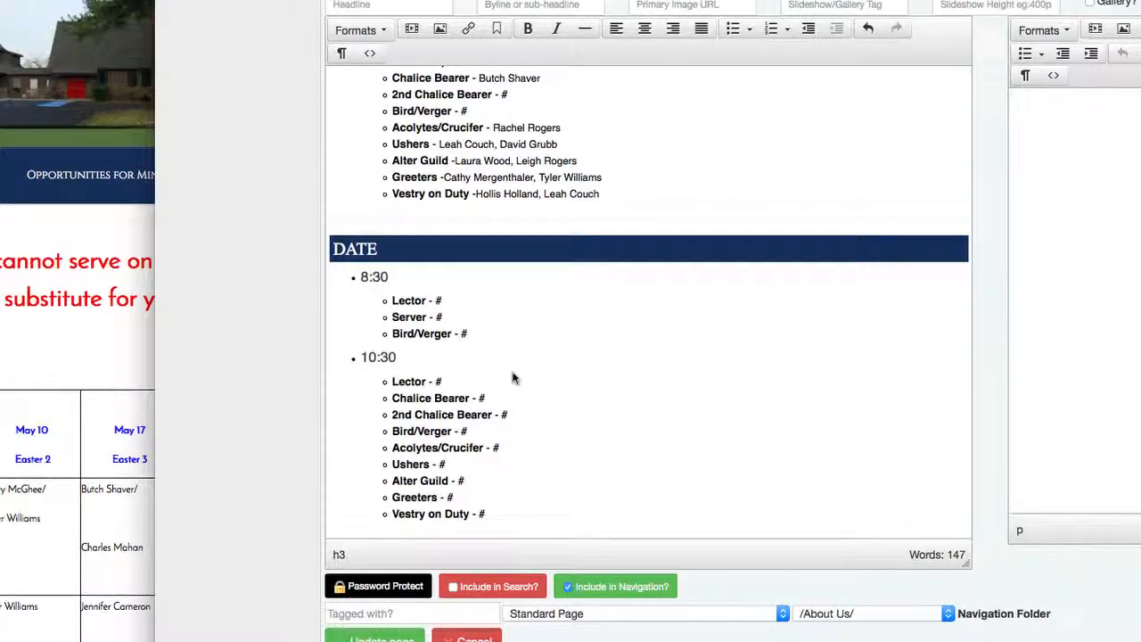
{"action": "scroll", "coordinate": [513, 378], "scroll_direction": "up", "scroll_amount": 1}
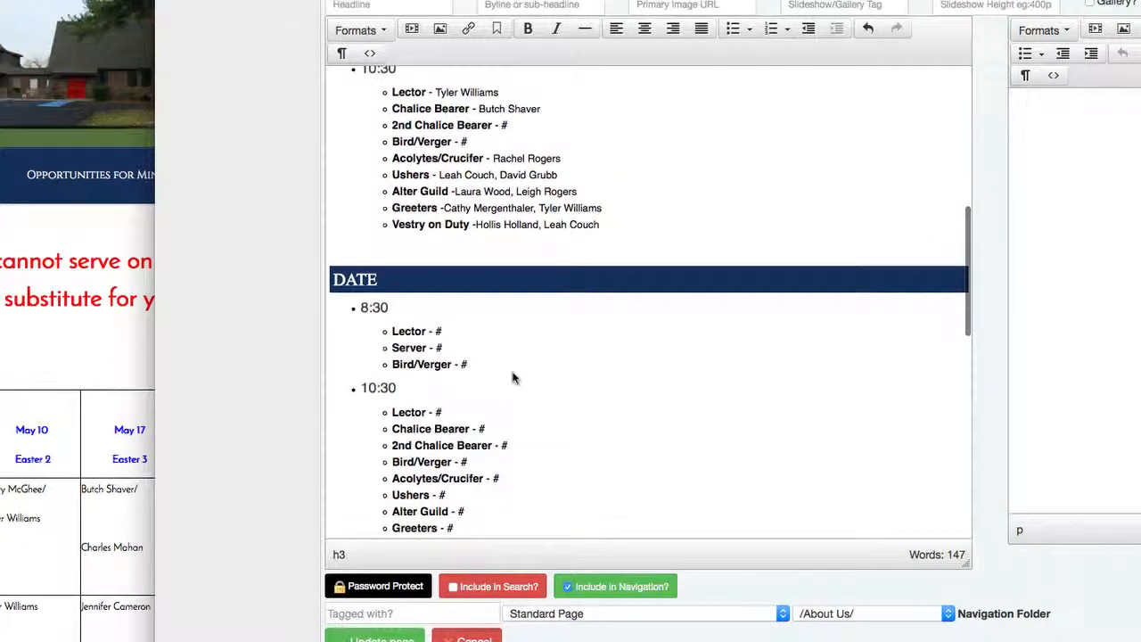
{"action": "scroll", "coordinate": [513, 377], "scroll_direction": "down", "scroll_amount": 1}
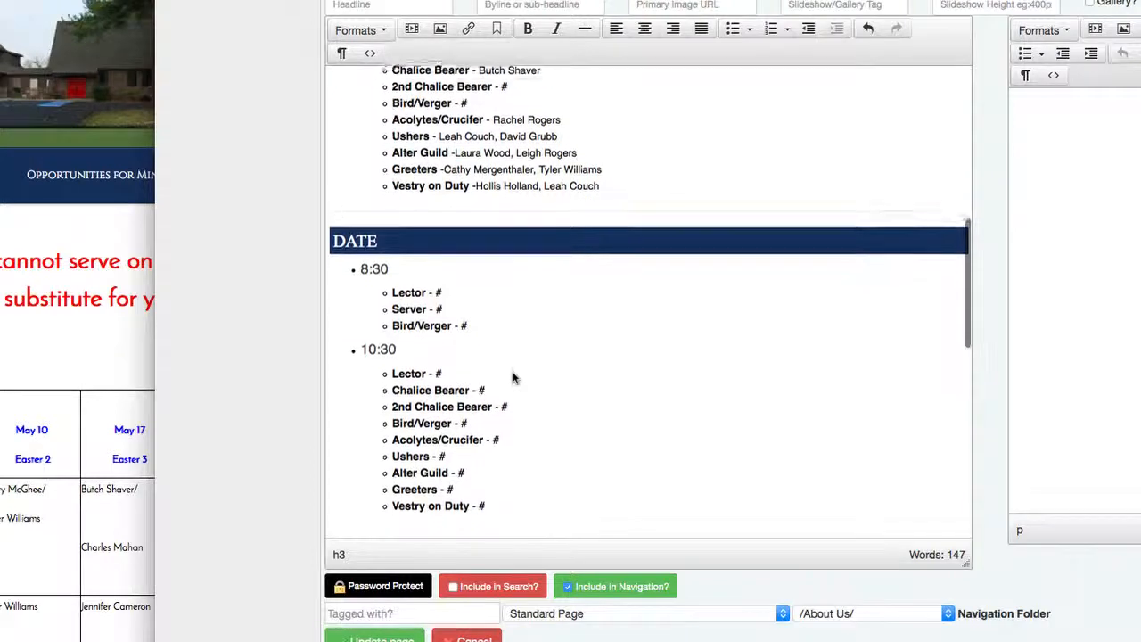
{"action": "left_click", "coordinate": [467, 298]}
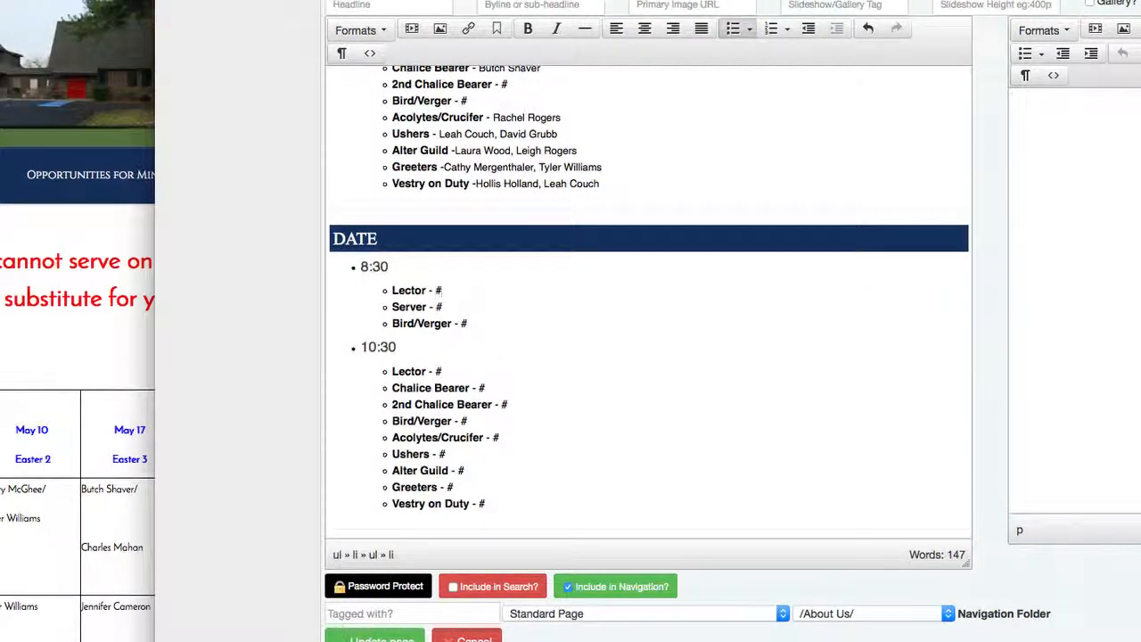
{"action": "key", "text": "super+grave"}
{"action": "key", "text": "super+grave"}
{"action": "left_click", "coordinate": [887, 470]}
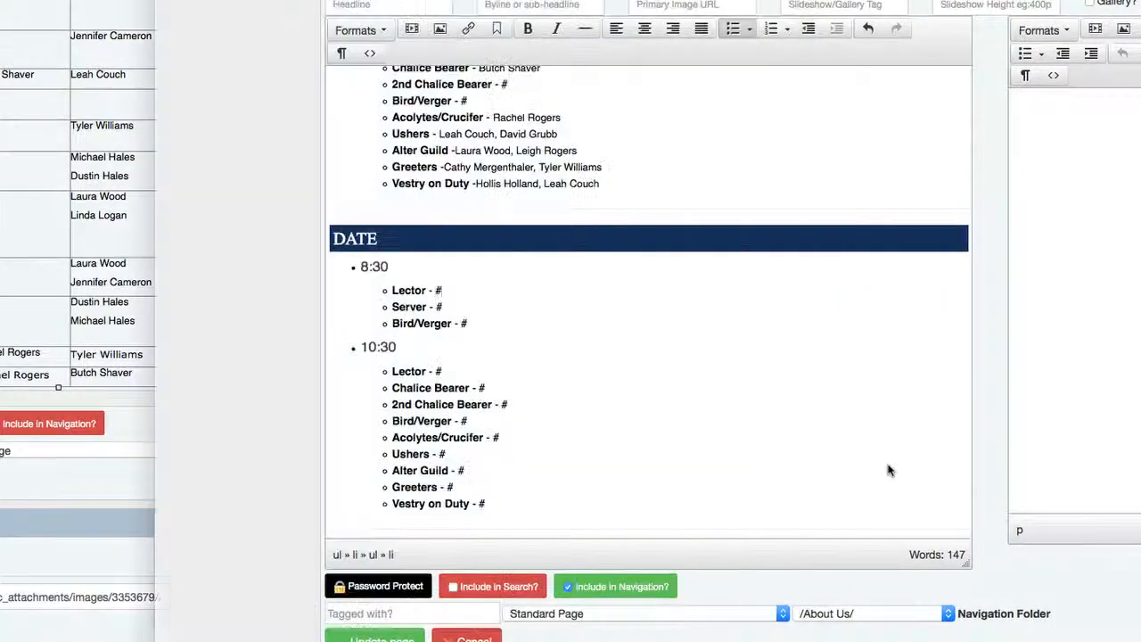
- Select the first May 17 volunteer name in the old rota table
{"action": "left_click", "coordinate": [30, 276]}
{"action": "scroll", "coordinate": [30, 276], "scroll_direction": "up", "scroll_amount": 3}
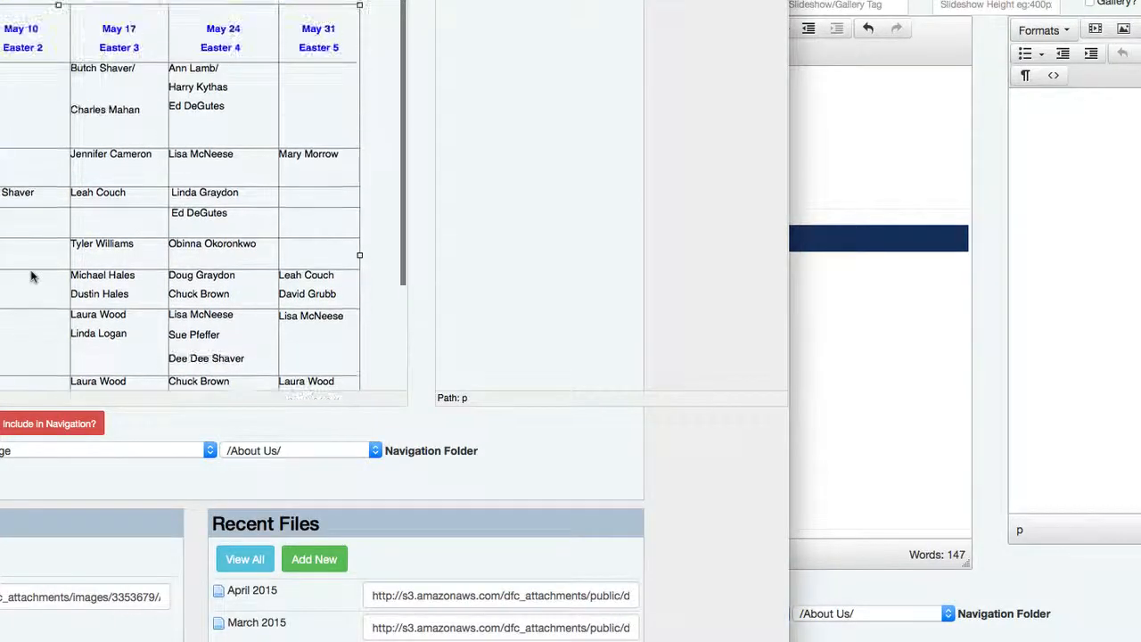
{"action": "triple_click", "coordinate": [129, 72]}
{"action": "key", "text": "super+c"}
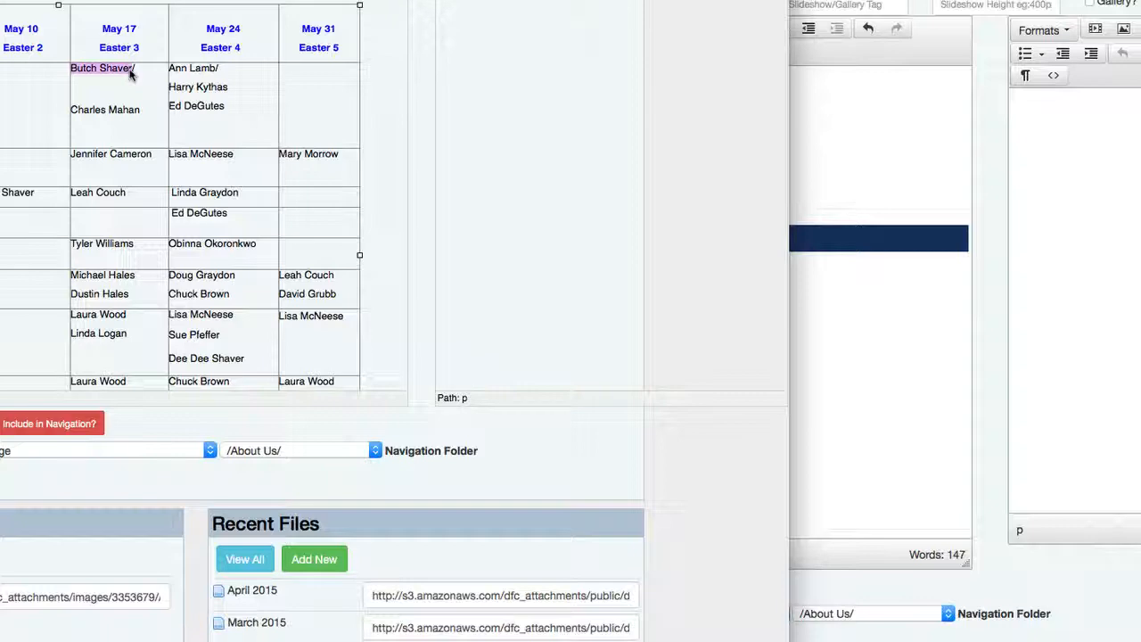
- Replace the DATE placeholder heading with 'May 17,' to begin the Easter 3 title
{"action": "left_click", "coordinate": [900, 436]}
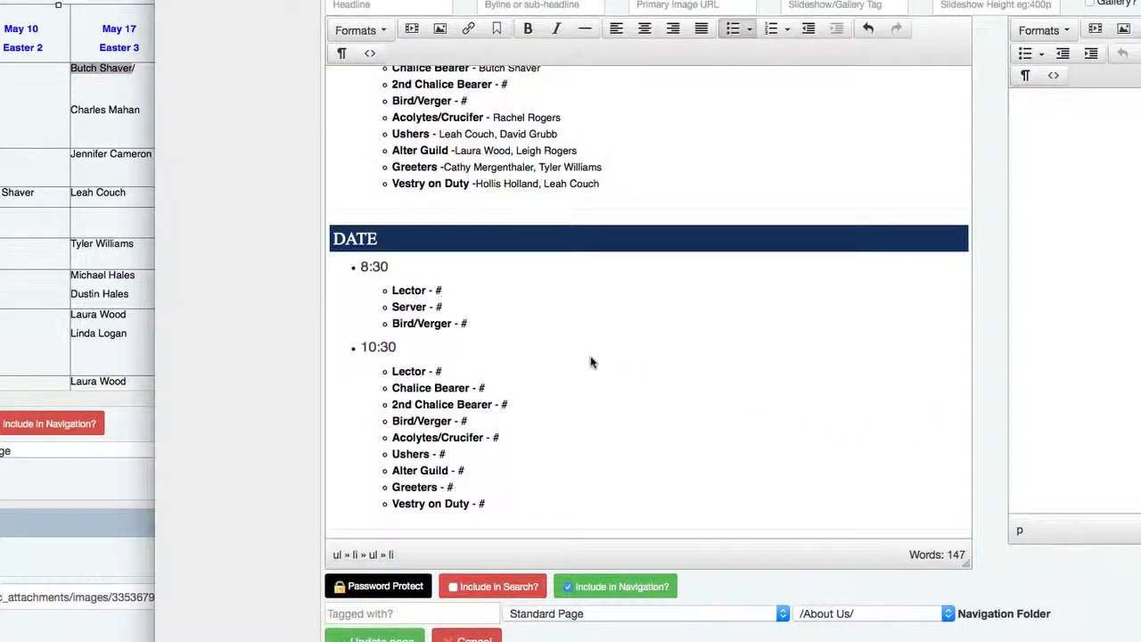
{"action": "scroll", "coordinate": [590, 362], "scroll_direction": "up", "scroll_amount": 5}
{"action": "scroll", "coordinate": [591, 361], "scroll_direction": "down", "scroll_amount": 4}
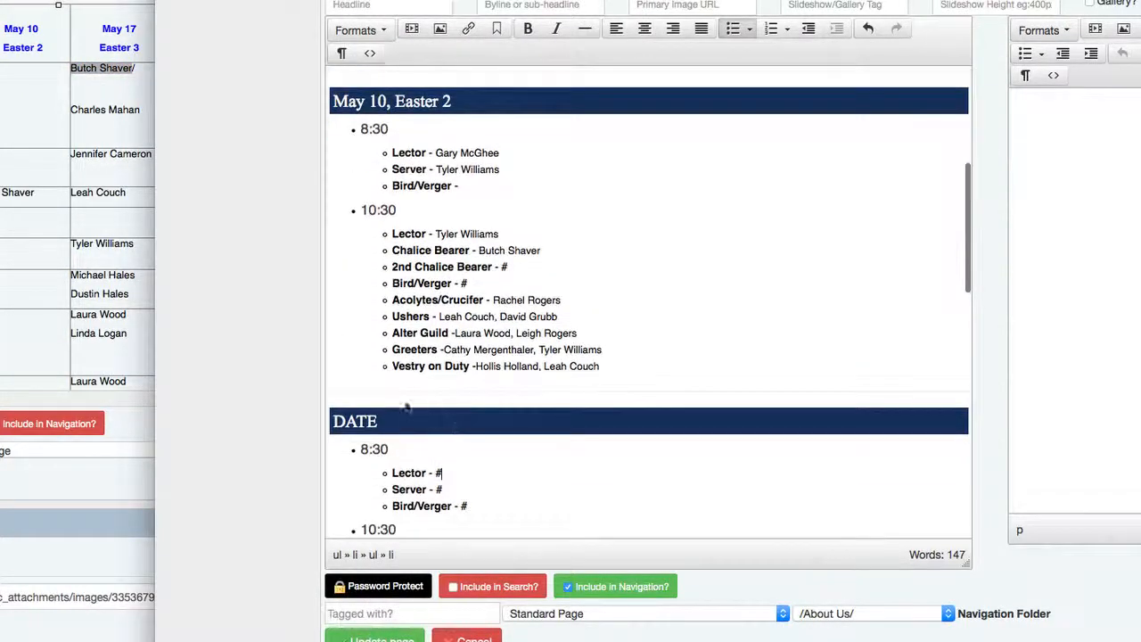
{"action": "left_click", "coordinate": [387, 424]}
{"action": "key", "text": "BackSpace"}
{"action": "key", "text": "BackSpace"}
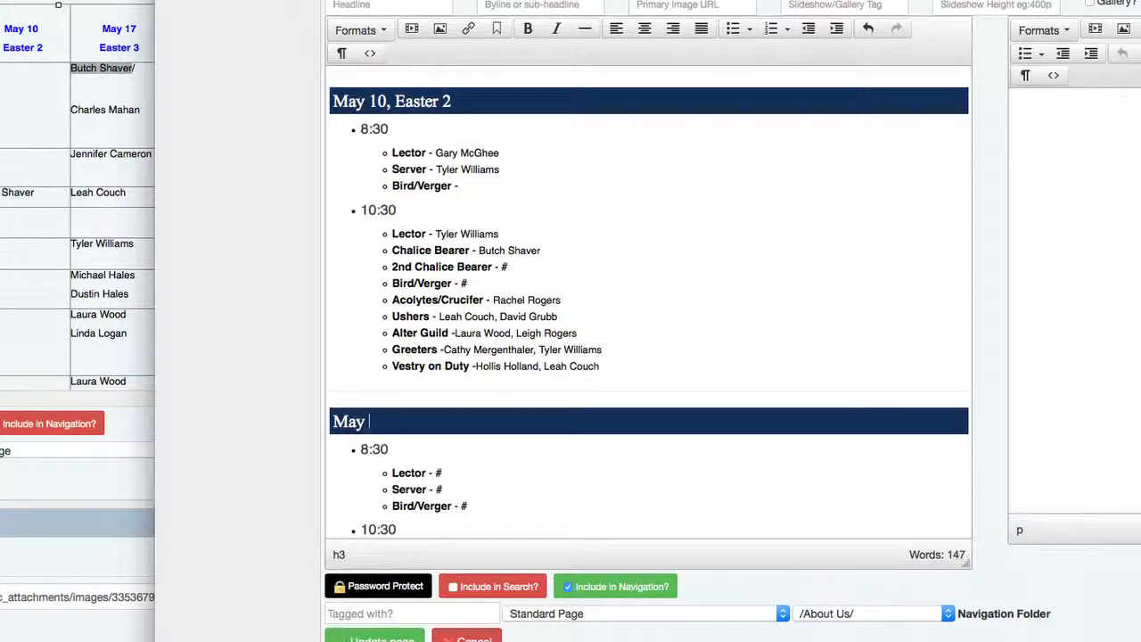
{"action": "type", "text": "May 17, Easter 3"}
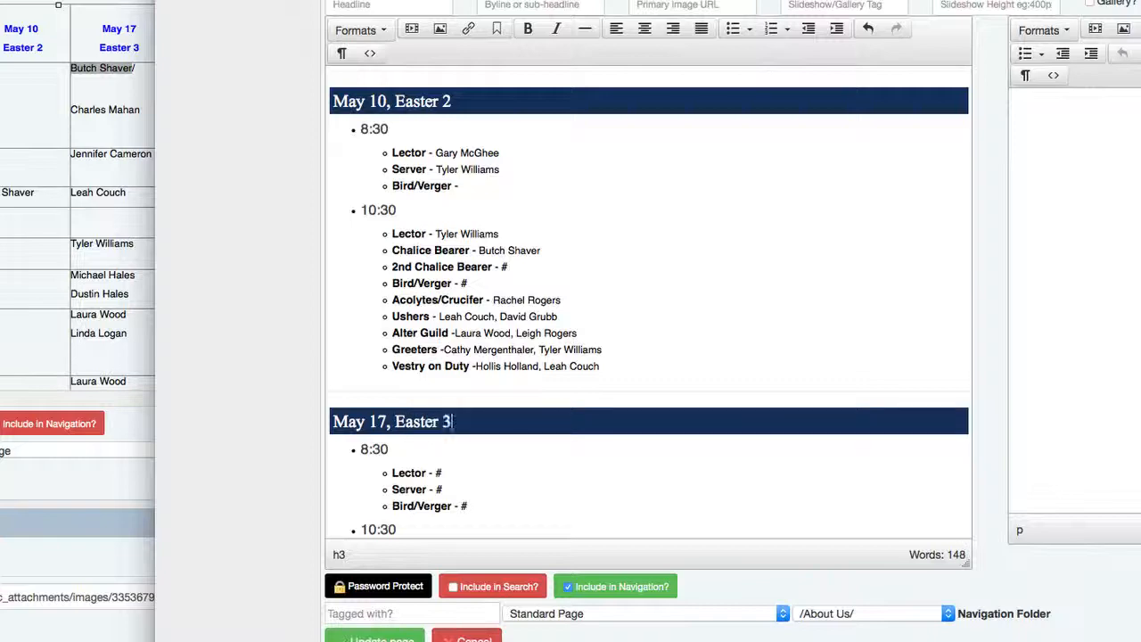
- Paste the copied May 17 volunteer as the 8:30 Lector
{"action": "left_click", "coordinate": [469, 473]}
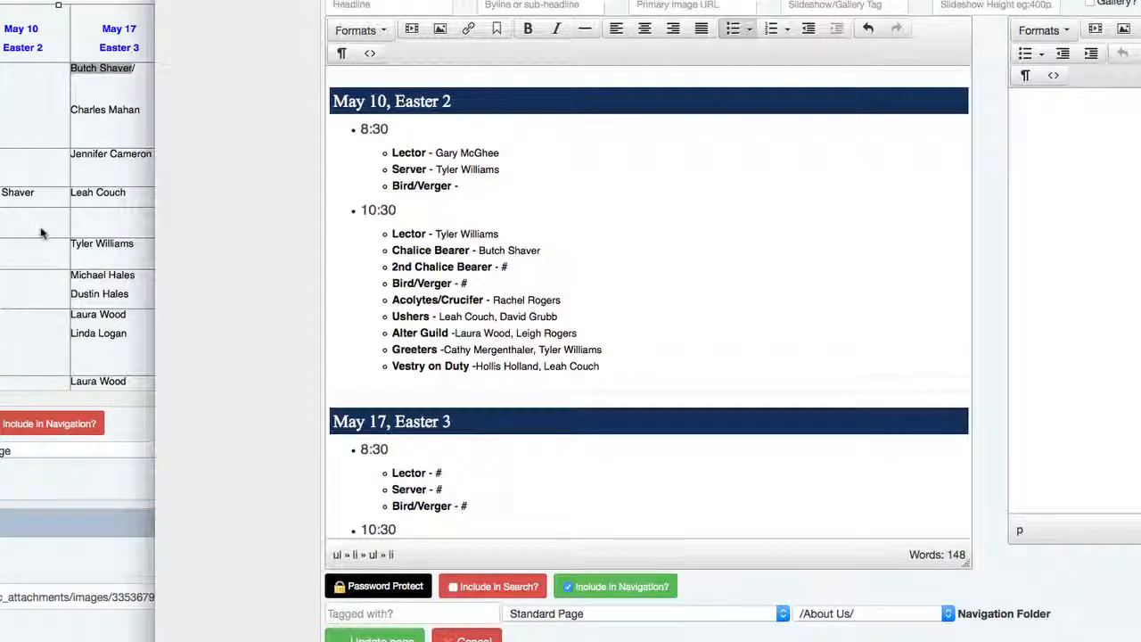
{"action": "left_click", "coordinate": [39, 231]}
{"action": "left_click", "coordinate": [919, 460]}
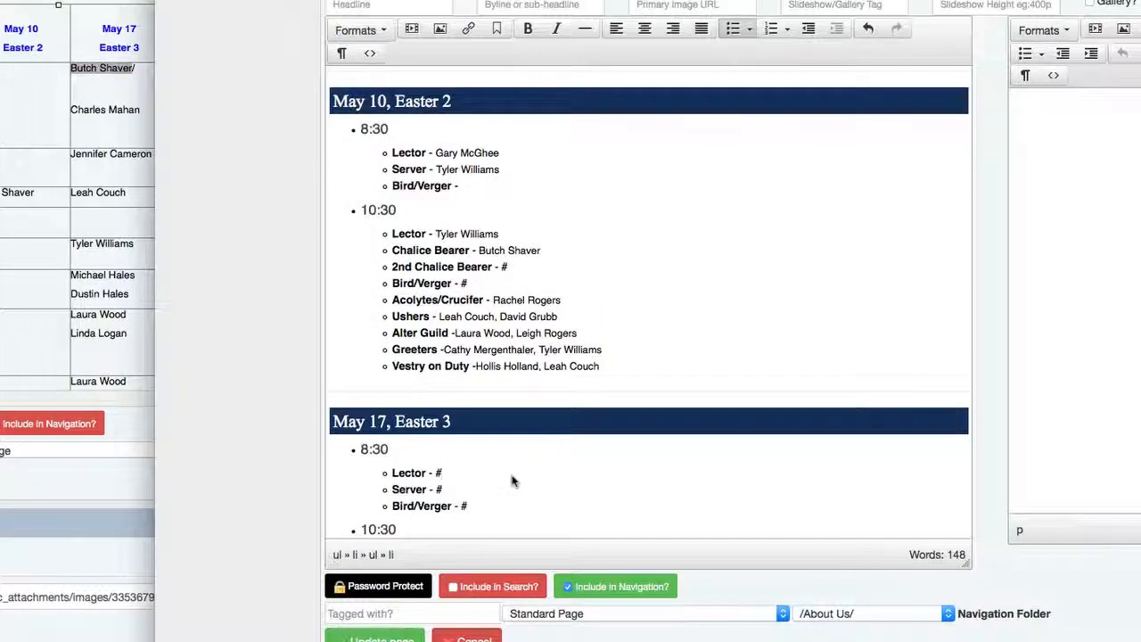
{"action": "key", "text": "super+v"}
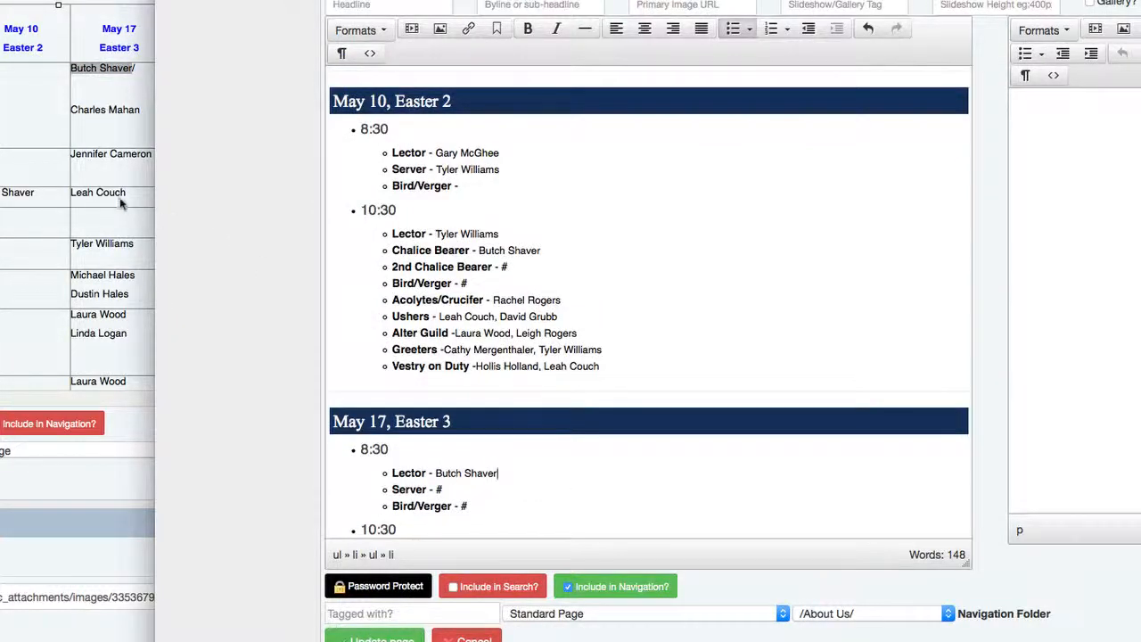
- Copy the May 17 Bird/Verger volunteer from the table into the 8:30 Bird/Verger placeholder
{"action": "left_click", "coordinate": [118, 199]}
{"action": "left_click_drag", "start_coordinate": [140, 109], "coordinate": [71, 112]}
{"action": "key", "text": "super+c"}
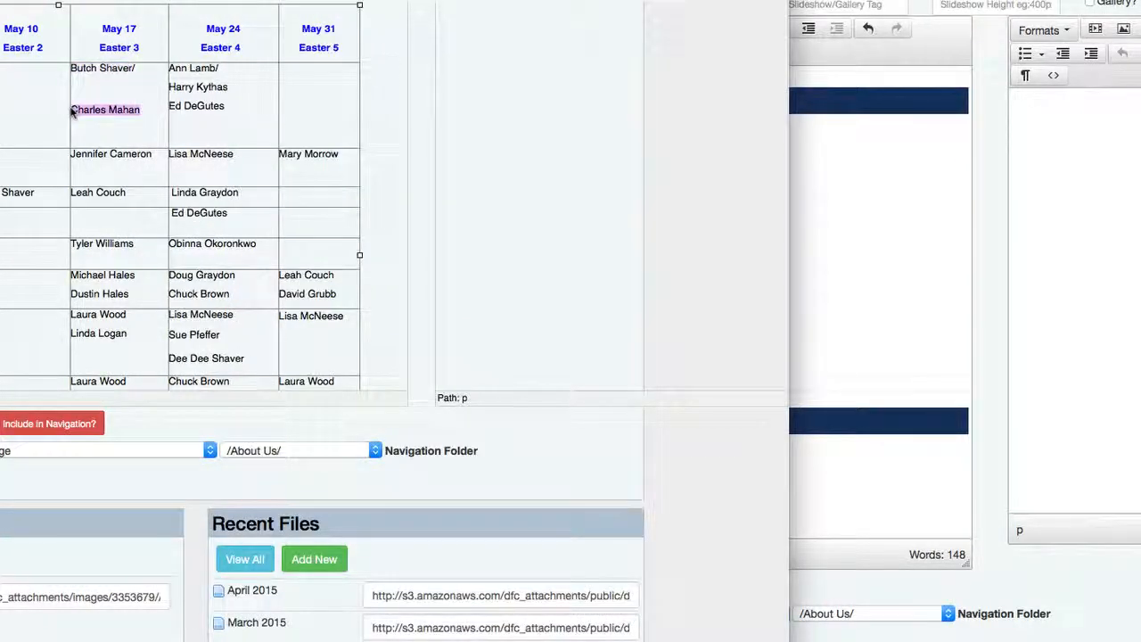
{"action": "left_click", "coordinate": [886, 267]}
{"action": "scroll", "coordinate": [886, 268], "scroll_direction": "down", "scroll_amount": 1}
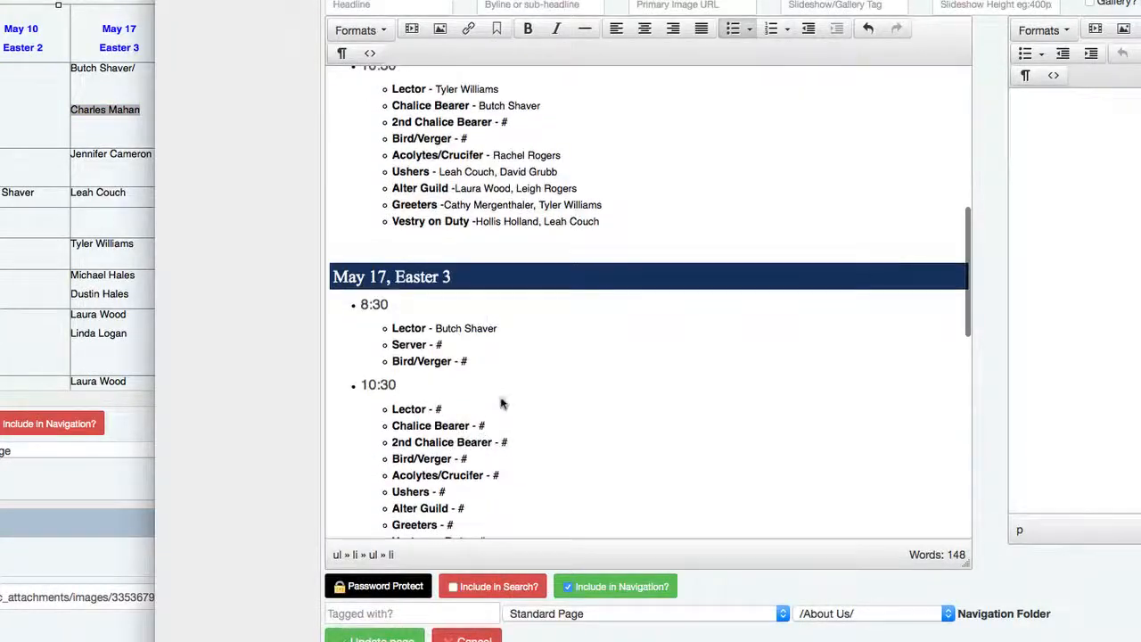
{"action": "left_click", "coordinate": [492, 368]}
{"action": "key", "text": "BackSpace"}
{"action": "key", "text": "super+v"}
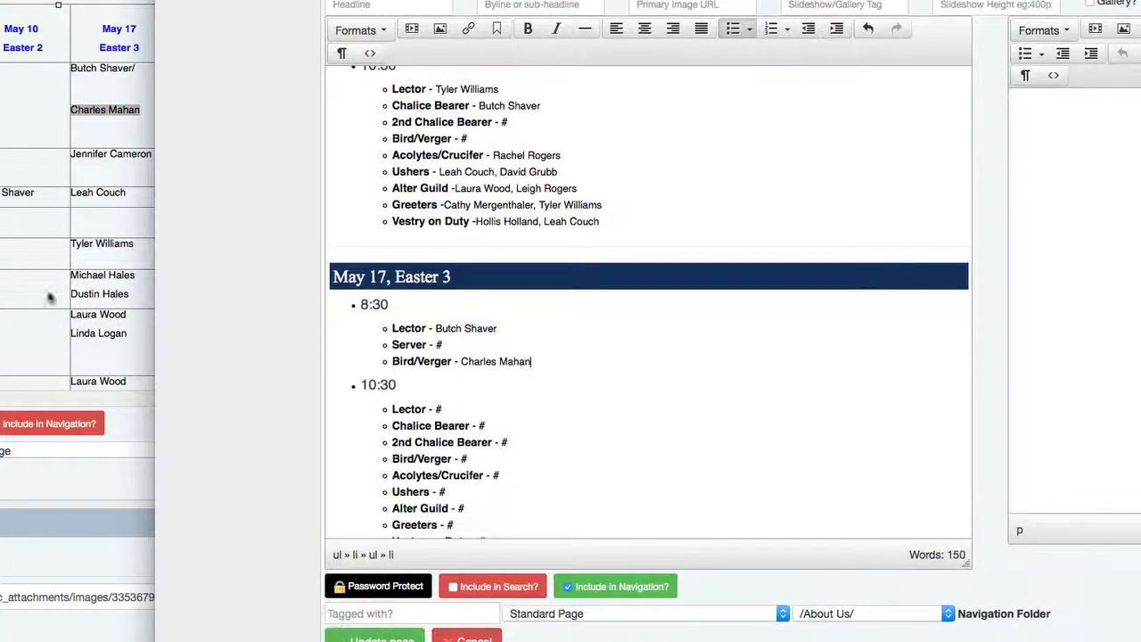
- Fill the 10:30 Lector placeholder with the May 17 lector from the table
{"action": "left_click", "coordinate": [51, 294]}
{"action": "scroll", "coordinate": [87, 193], "scroll_direction": "down", "scroll_amount": 1}
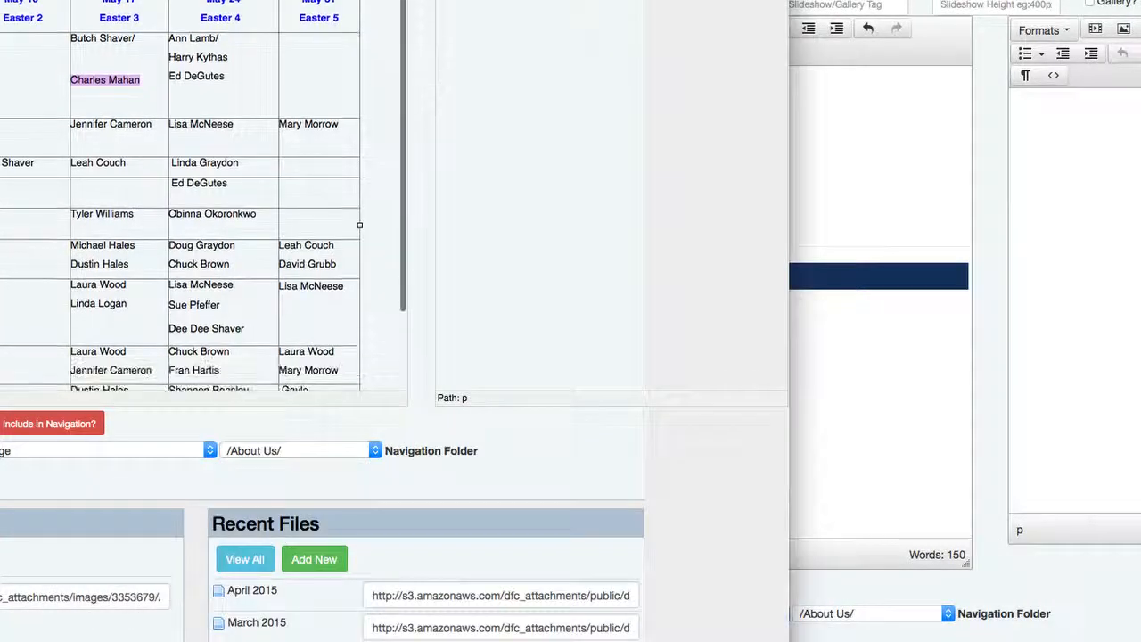
{"action": "left_click", "coordinate": [153, 130]}
{"action": "left_click_drag", "start_coordinate": [152, 130], "coordinate": [75, 131]}
{"action": "key", "text": "super+c"}
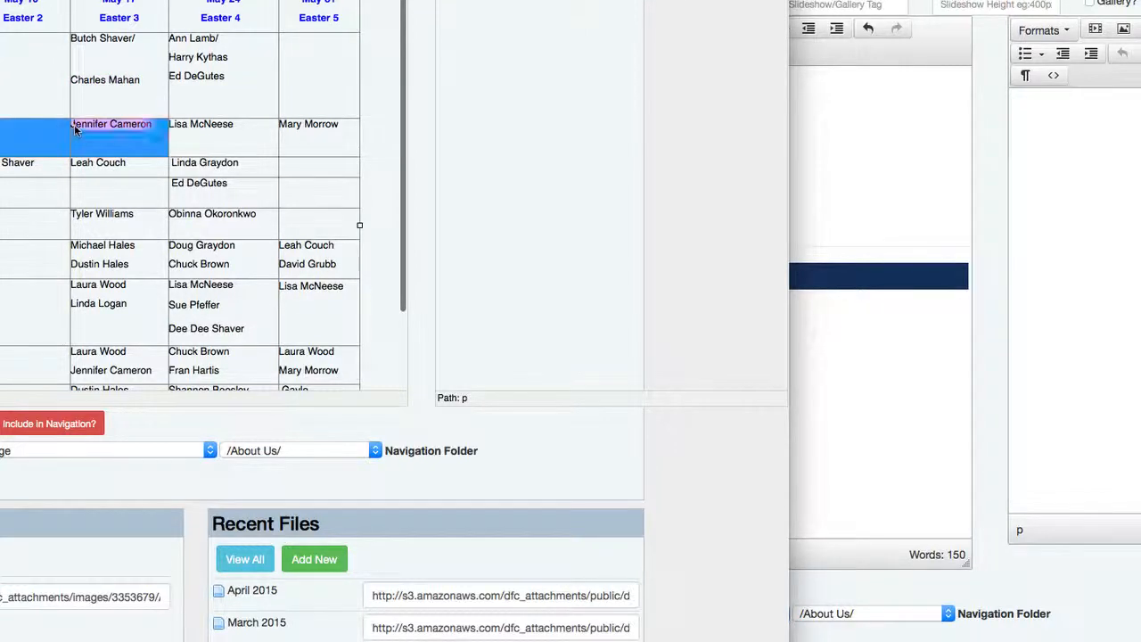
{"action": "left_click", "coordinate": [79, 138]}
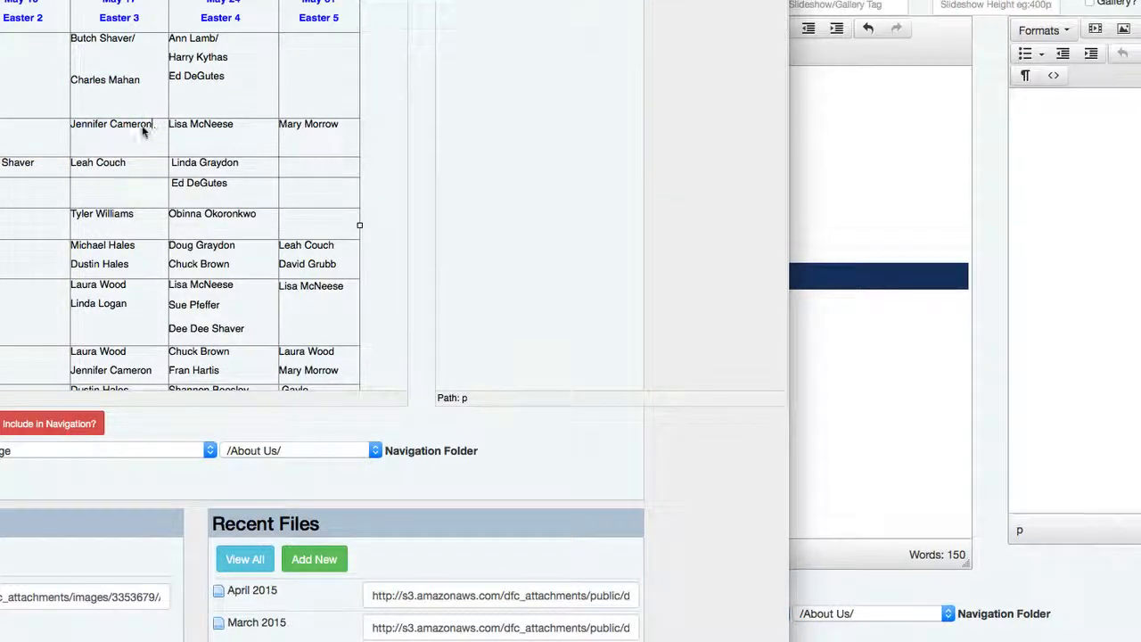
{"action": "left_click_drag", "start_coordinate": [154, 130], "coordinate": [78, 131]}
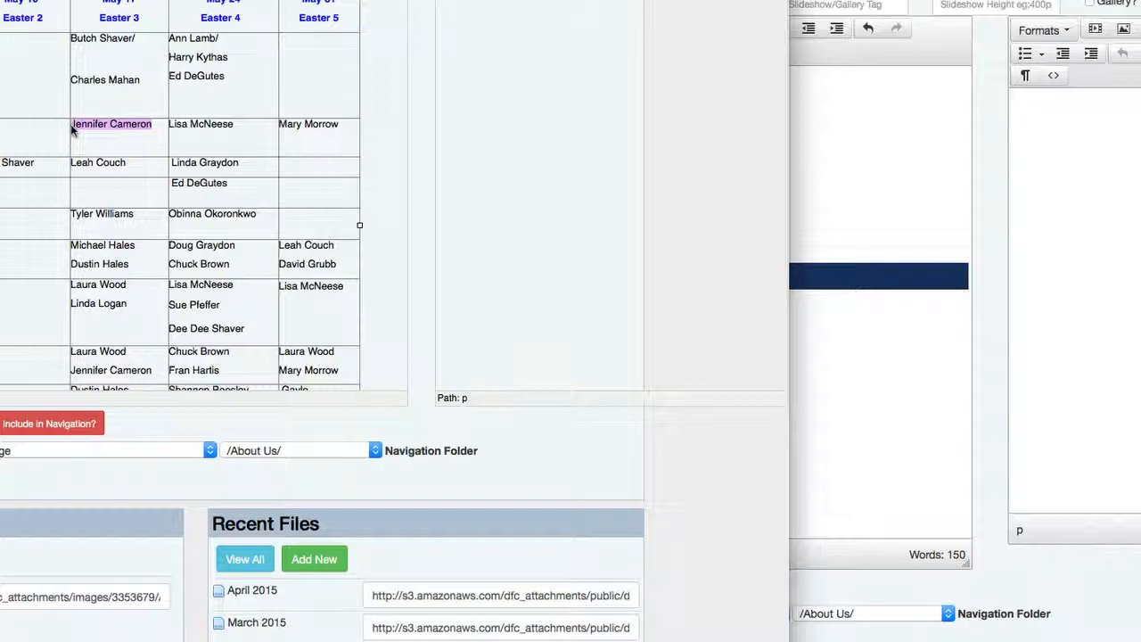
{"action": "left_click", "coordinate": [808, 165]}
{"action": "key", "text": "BackSpace"}
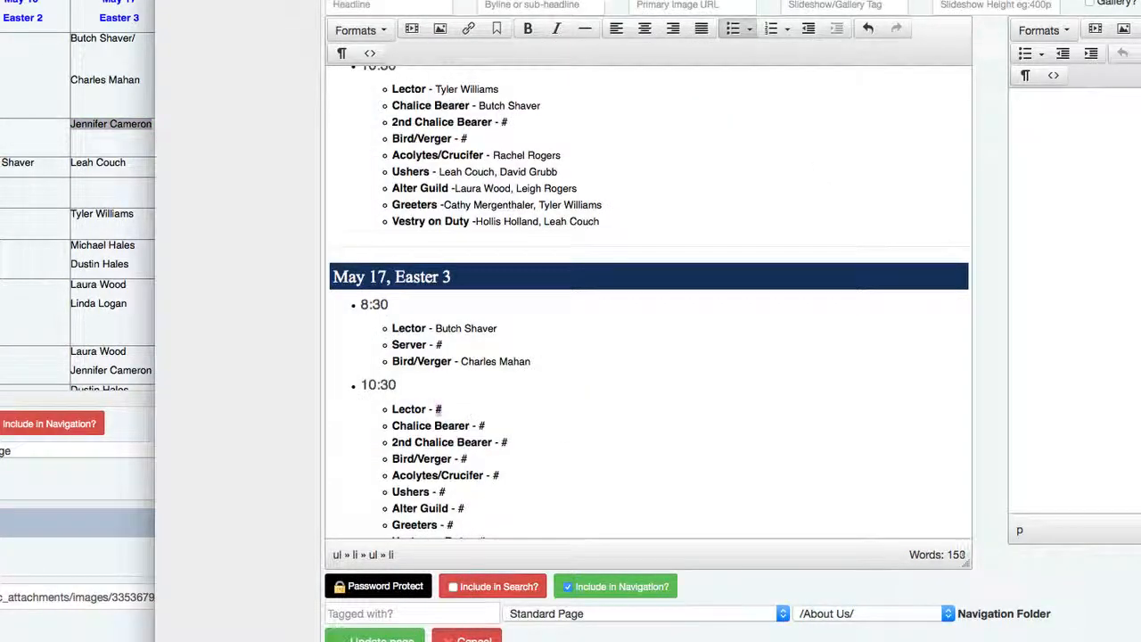
{"action": "key", "text": "super+v"}
- Fill the Chalice Bearer placeholder with the May 17 volunteer from the table
{"action": "left_click", "coordinate": [83, 274]}
{"action": "scroll", "coordinate": [83, 274], "scroll_direction": "down", "scroll_amount": 1}
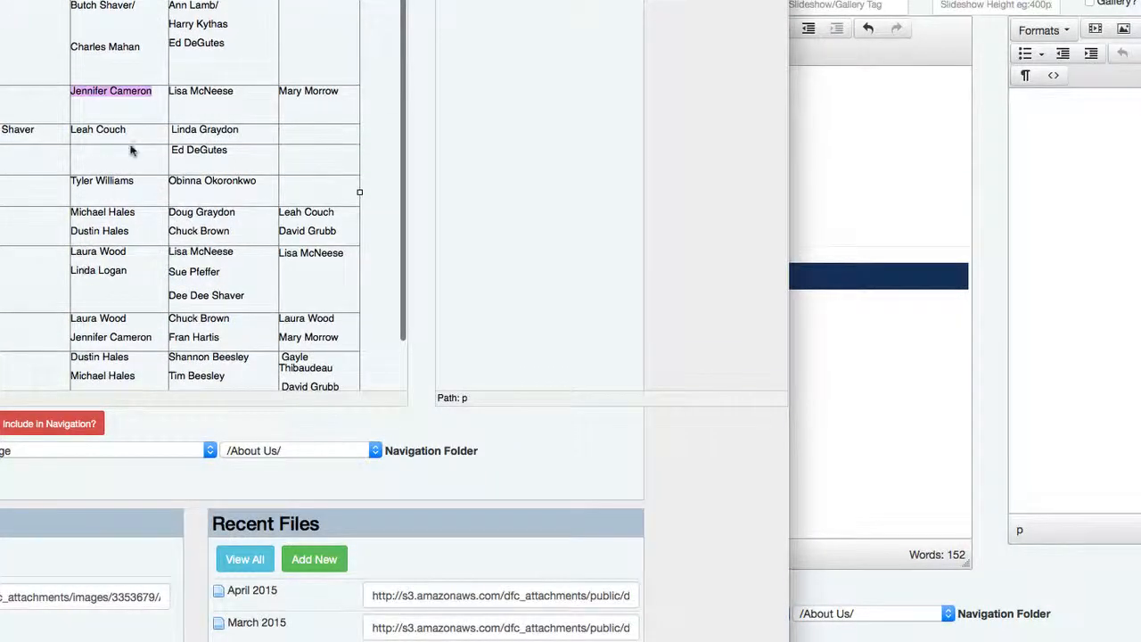
{"action": "left_click_drag", "start_coordinate": [136, 137], "coordinate": [72, 134]}
{"action": "key", "text": "super+c"}
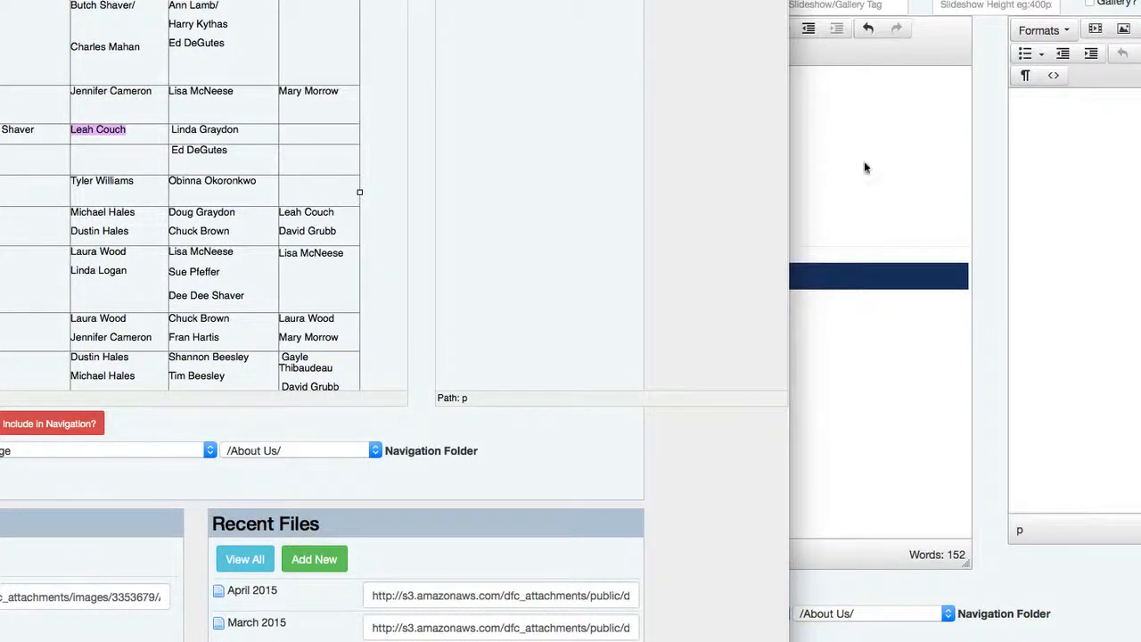
{"action": "left_click", "coordinate": [906, 196]}
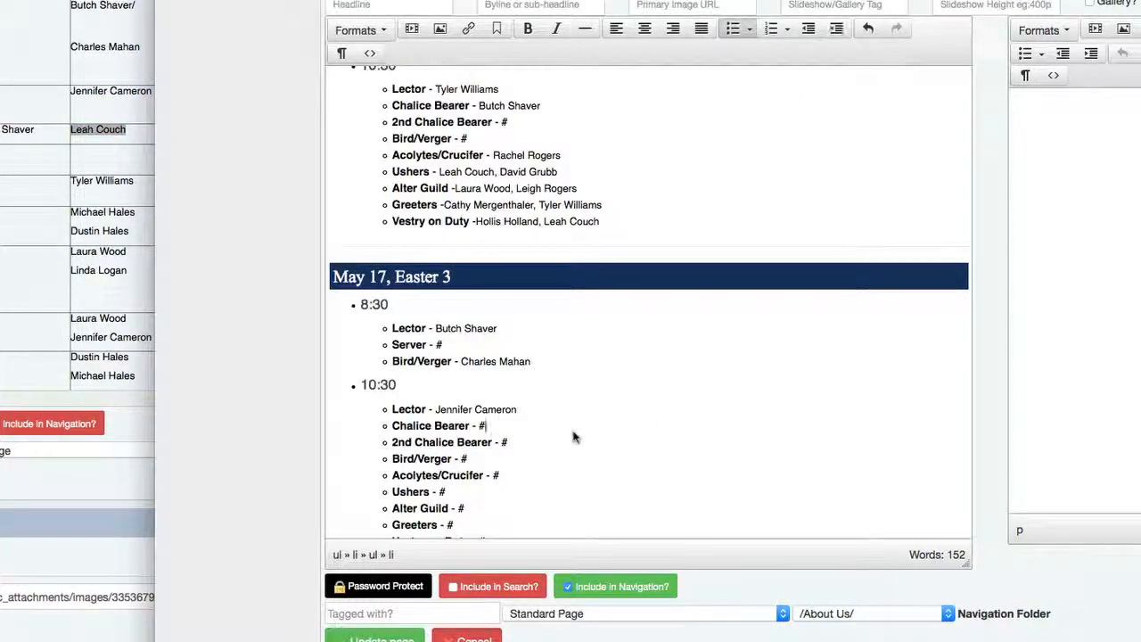
{"action": "key", "text": "BackSpace"}
{"action": "key", "text": "super+v"}
- Replace the Acolytes/Crucifer placeholder with the May 17 volunteer from the table
{"action": "left_click", "coordinate": [3, 250]}
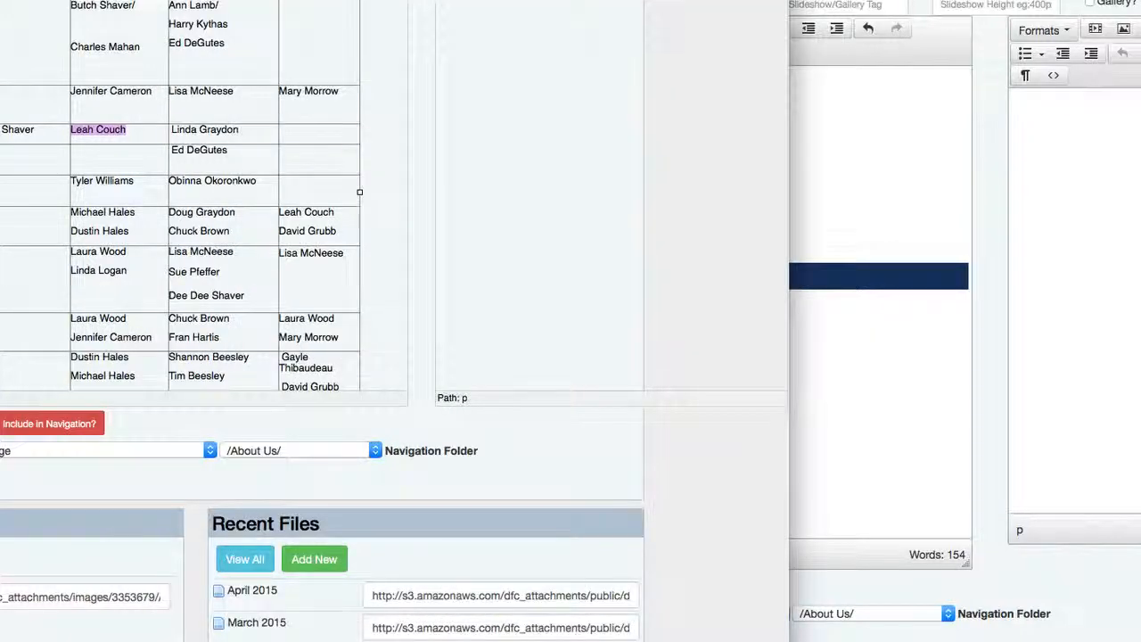
{"action": "left_click_drag", "start_coordinate": [138, 185], "coordinate": [74, 185]}
{"action": "key", "text": "super+c"}
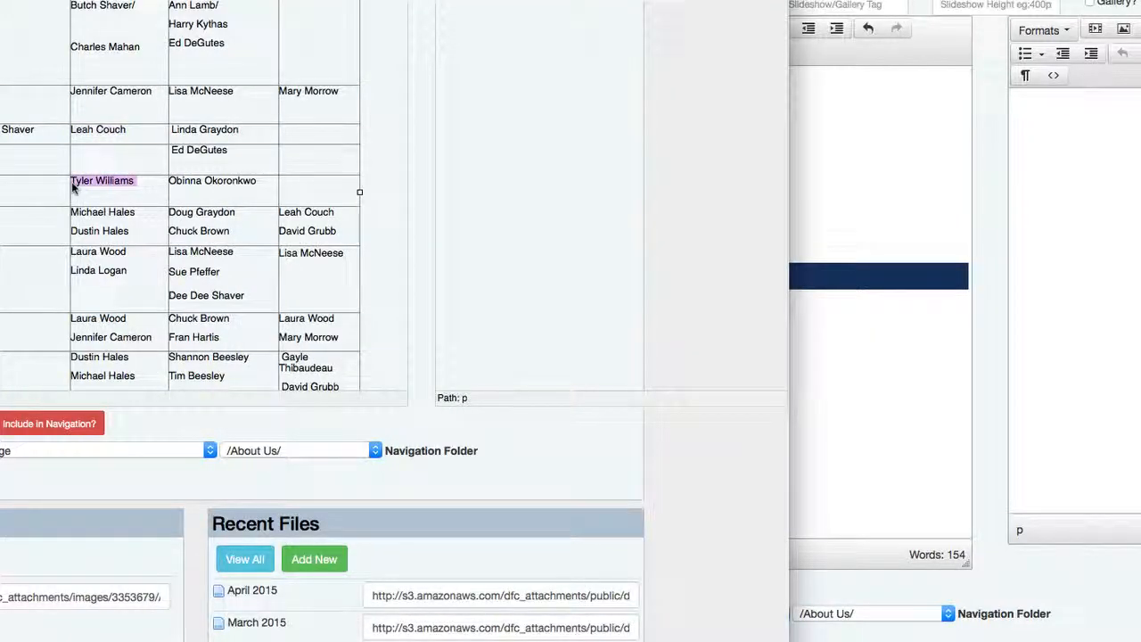
{"action": "left_click", "coordinate": [807, 298]}
{"action": "scroll", "coordinate": [767, 410], "scroll_direction": "down", "scroll_amount": 2}
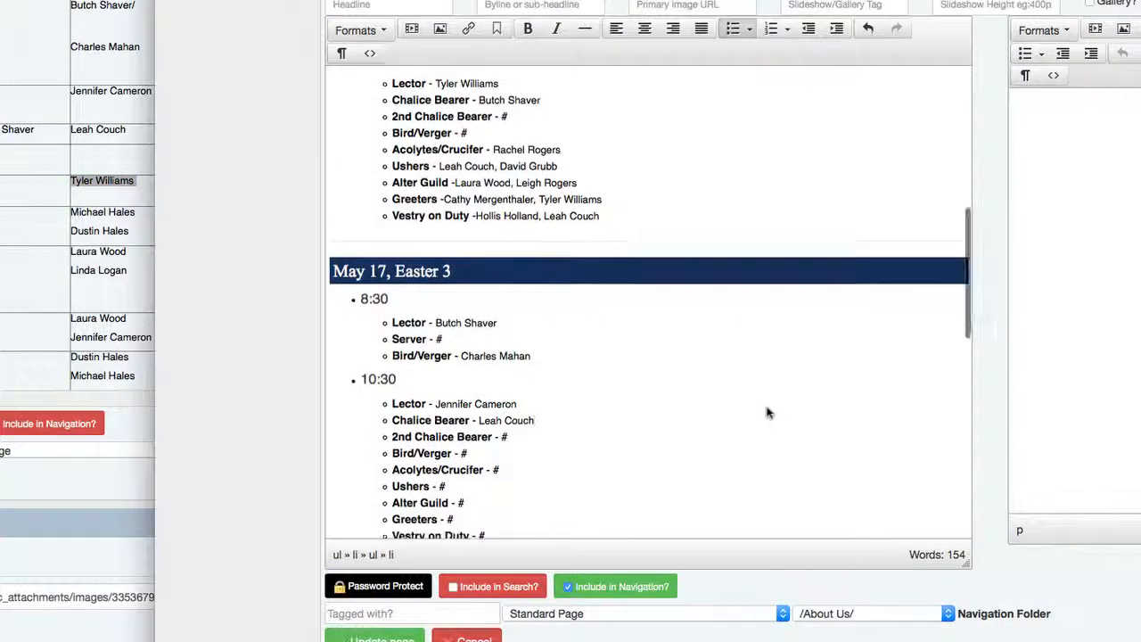
{"action": "left_click", "coordinate": [543, 433]}
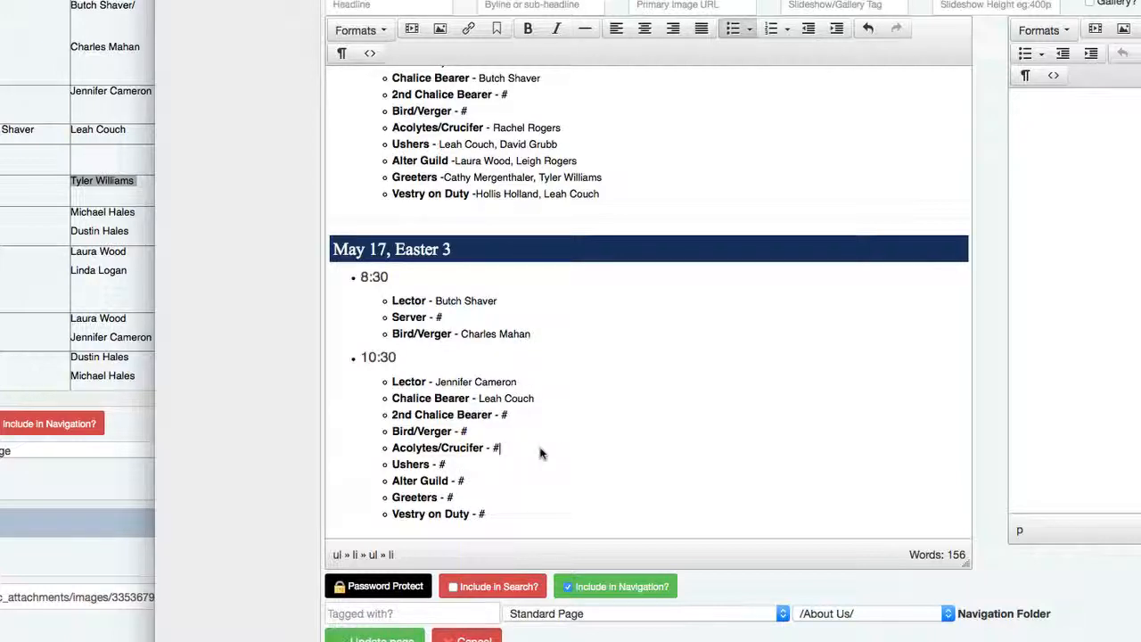
{"action": "double_click", "coordinate": [496, 447]}
{"action": "key", "text": "super+v"}
- Paste both May 17 Ushers onto the Ushers line, joined with a comma
{"action": "left_click", "coordinate": [64, 223]}
{"action": "left_click_drag", "start_coordinate": [140, 237], "coordinate": [72, 208]}
{"action": "key", "text": "super+c"}
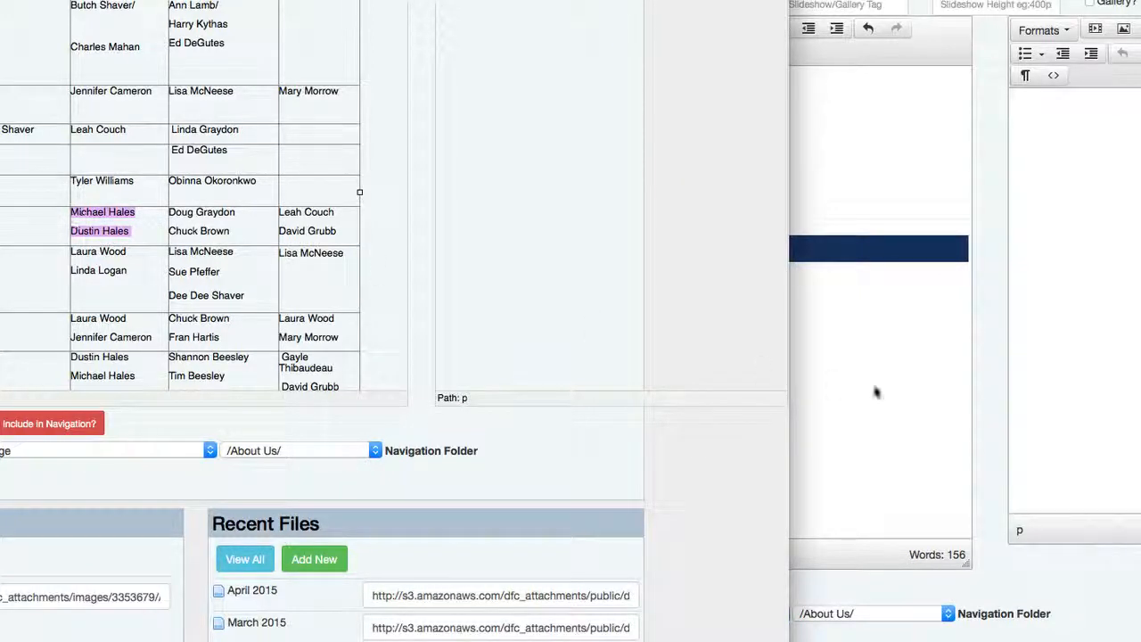
{"action": "left_click", "coordinate": [911, 404]}
{"action": "scroll", "coordinate": [729, 428], "scroll_direction": "down", "scroll_amount": 2}
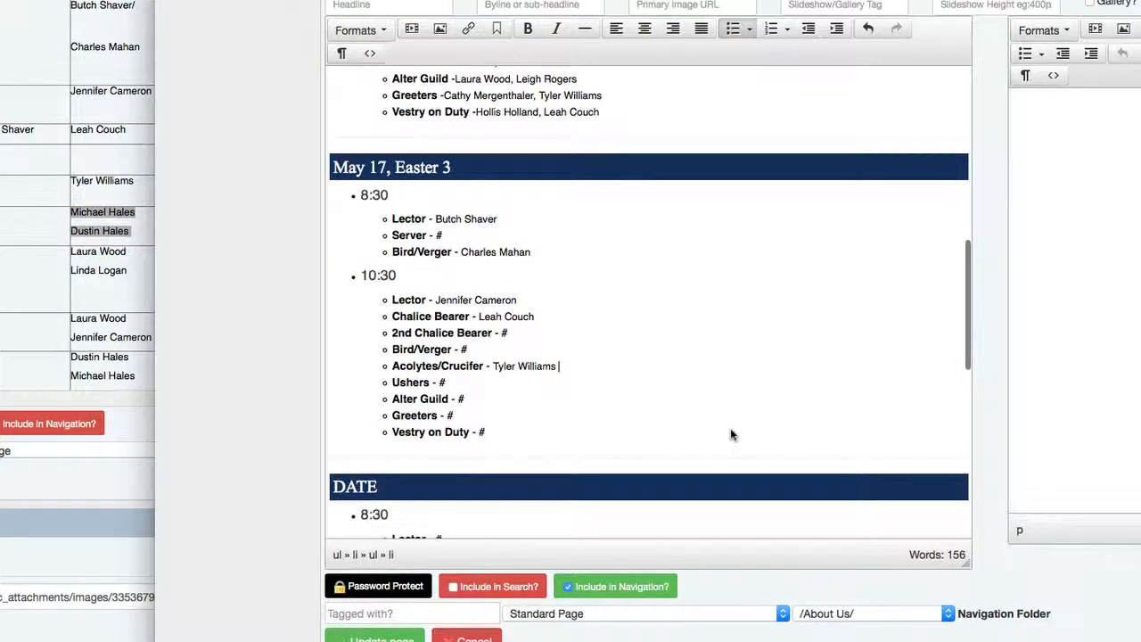
{"action": "left_click", "coordinate": [528, 390]}
{"action": "key", "text": "shift+Left"}
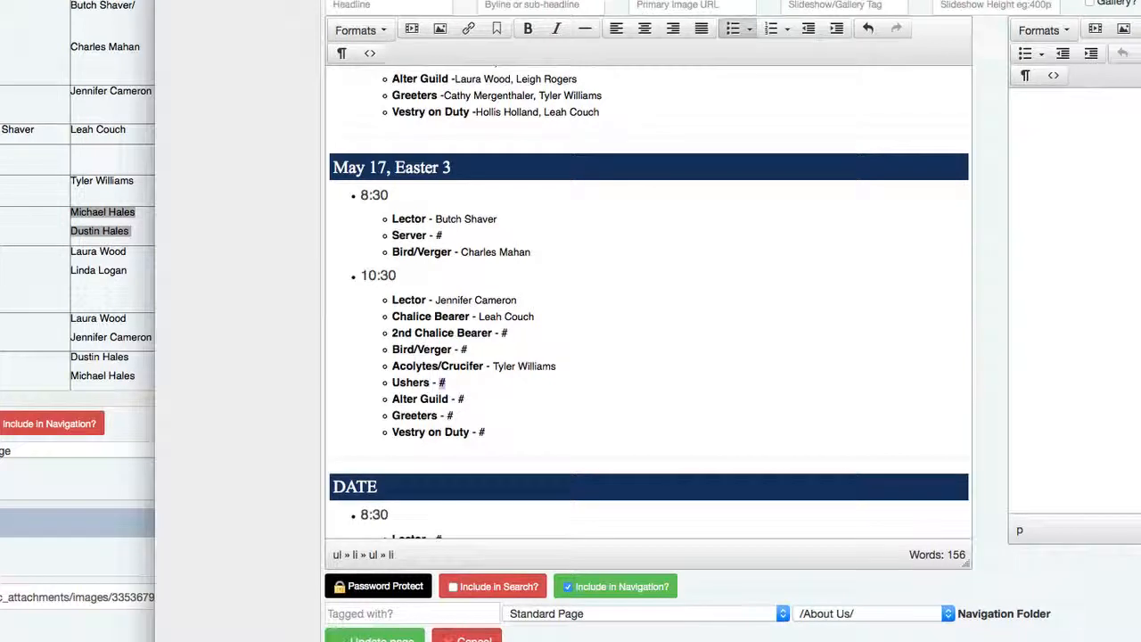
{"action": "key", "text": "super+v"}
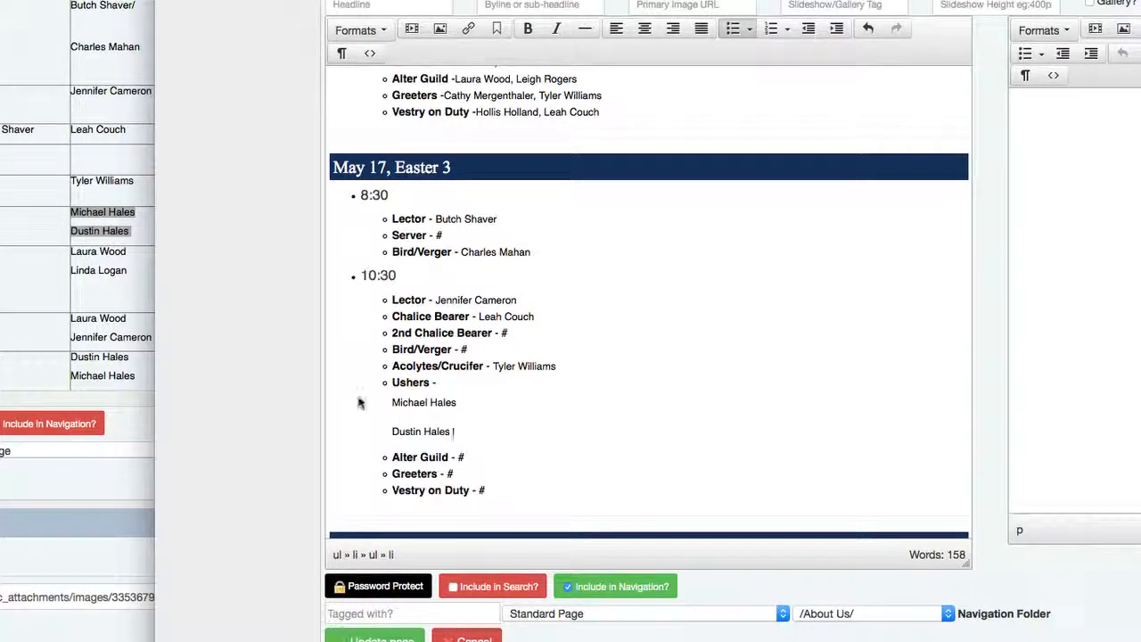
{"action": "left_click", "coordinate": [478, 390]}
{"action": "key", "text": "Delete"}
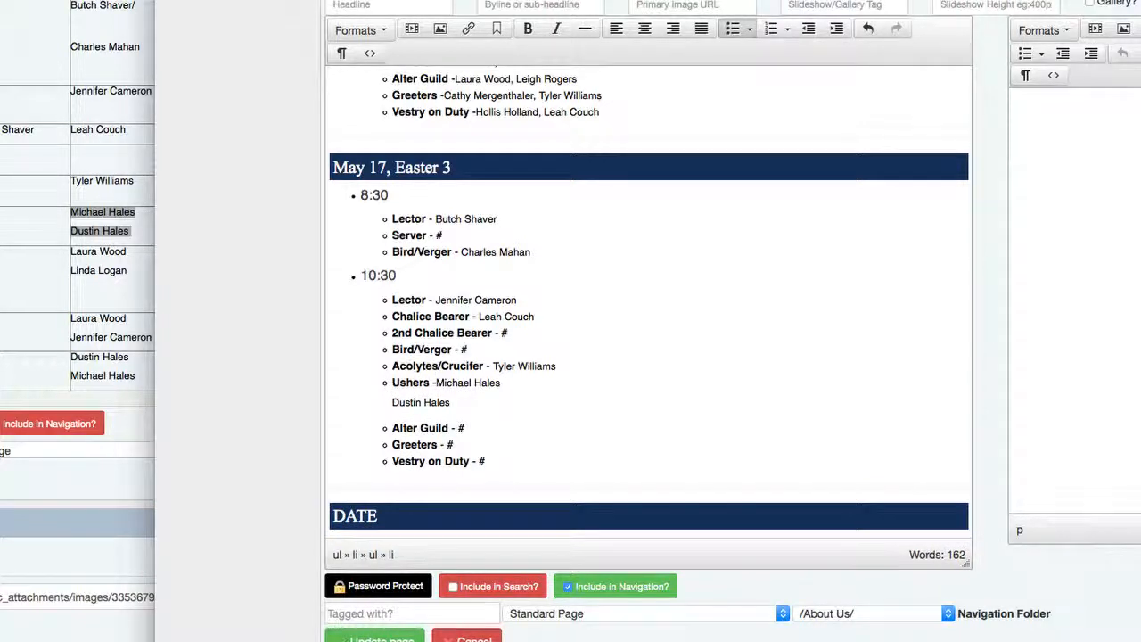
{"action": "left_click", "coordinate": [514, 387]}
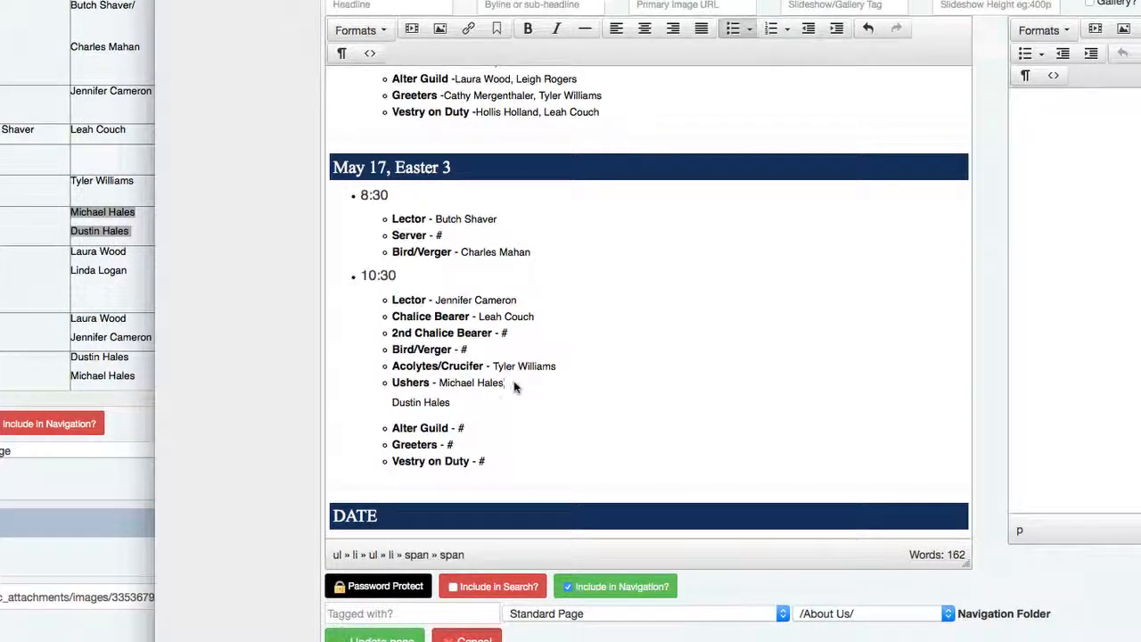
{"action": "key", "text": "Delete"}
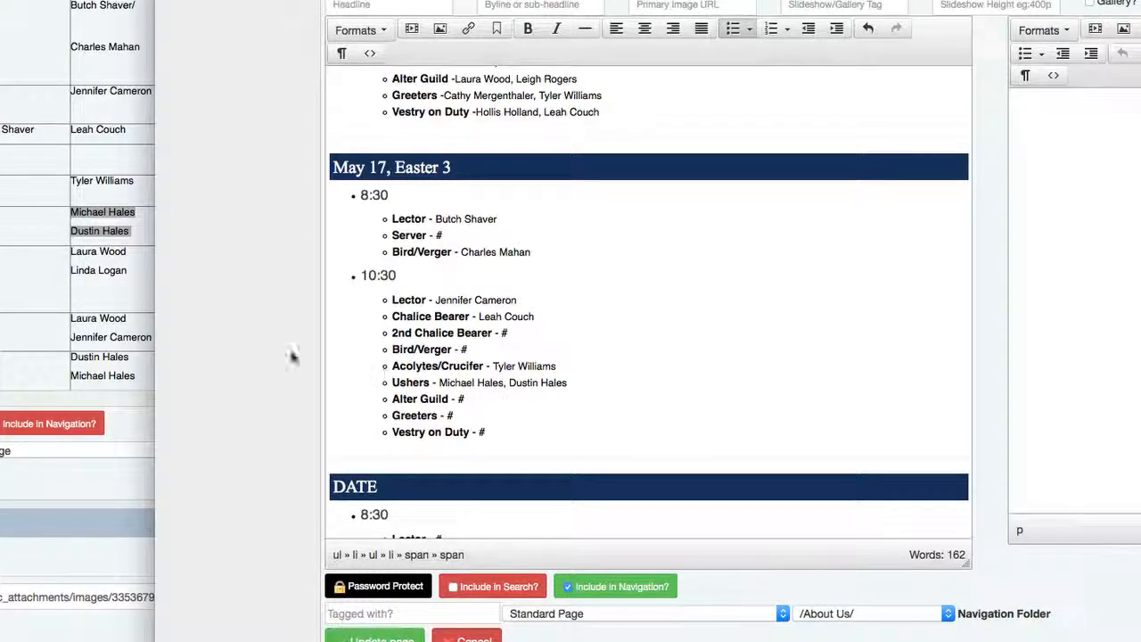
{"action": "left_click", "coordinate": [118, 316]}
- Paste the two Alter Guild volunteers onto the Alter Guild line, comma-separated
{"action": "left_click_drag", "start_coordinate": [129, 272], "coordinate": [73, 256]}
{"action": "key", "text": "ctrl+c"}
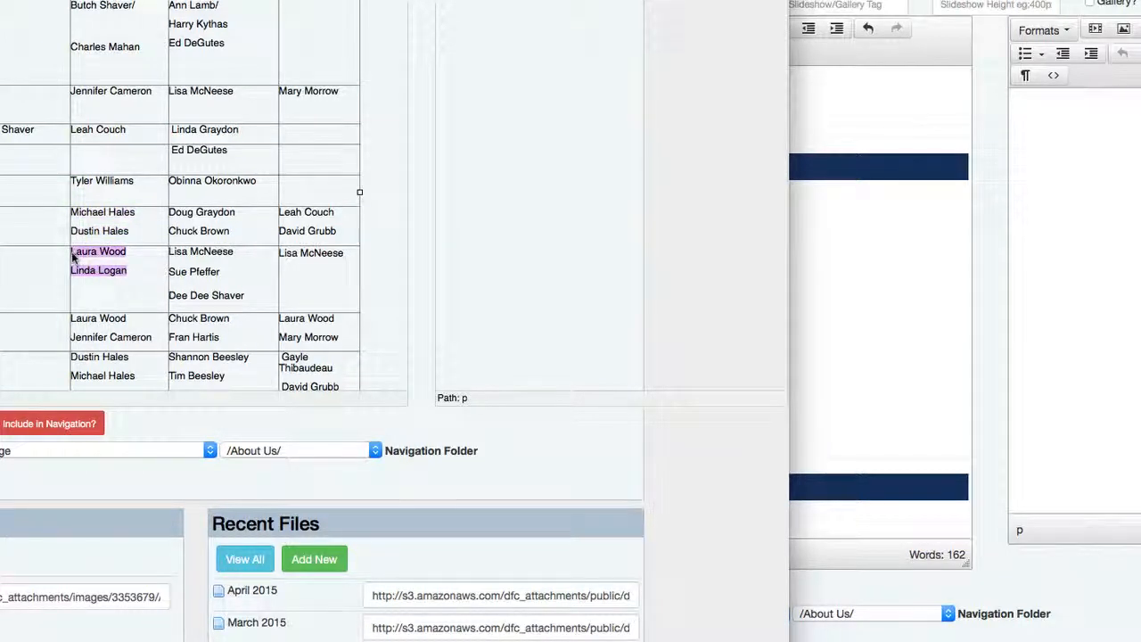
{"action": "left_click", "coordinate": [968, 331]}
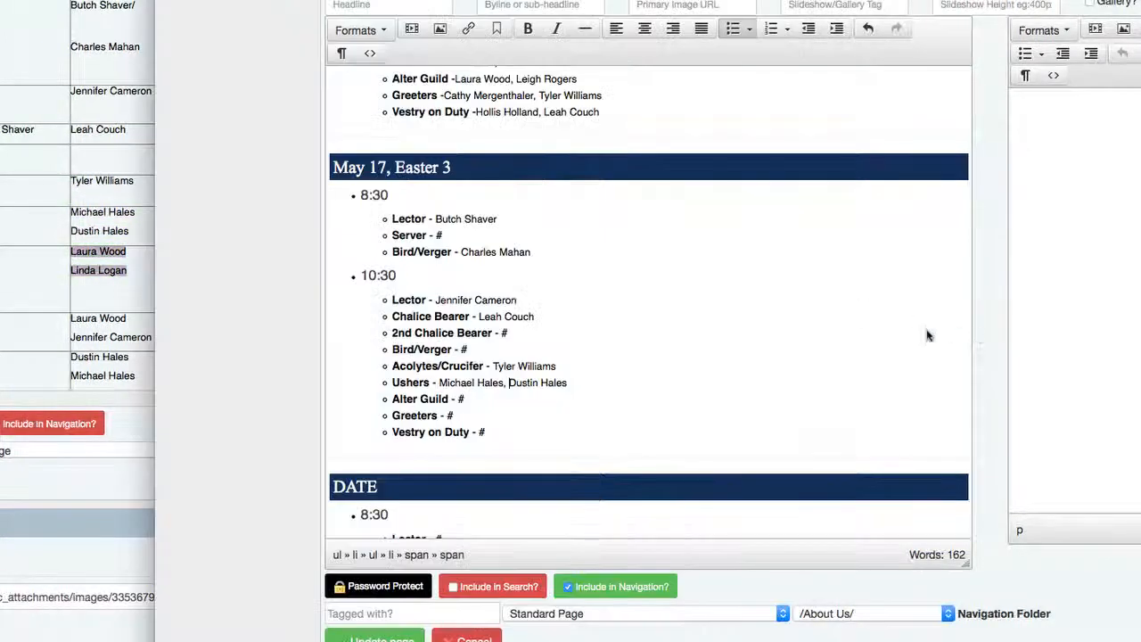
{"action": "left_click", "coordinate": [554, 406]}
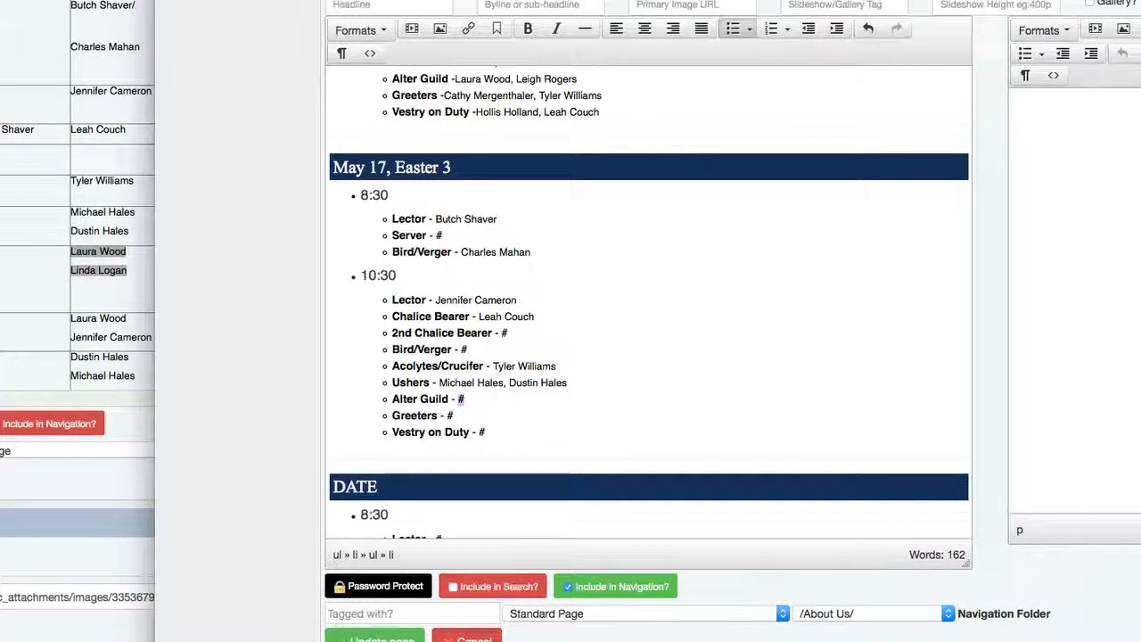
{"action": "key", "text": "BackSpace"}
{"action": "key", "text": "ctrl+v"}
{"action": "left_click", "coordinate": [491, 403]}
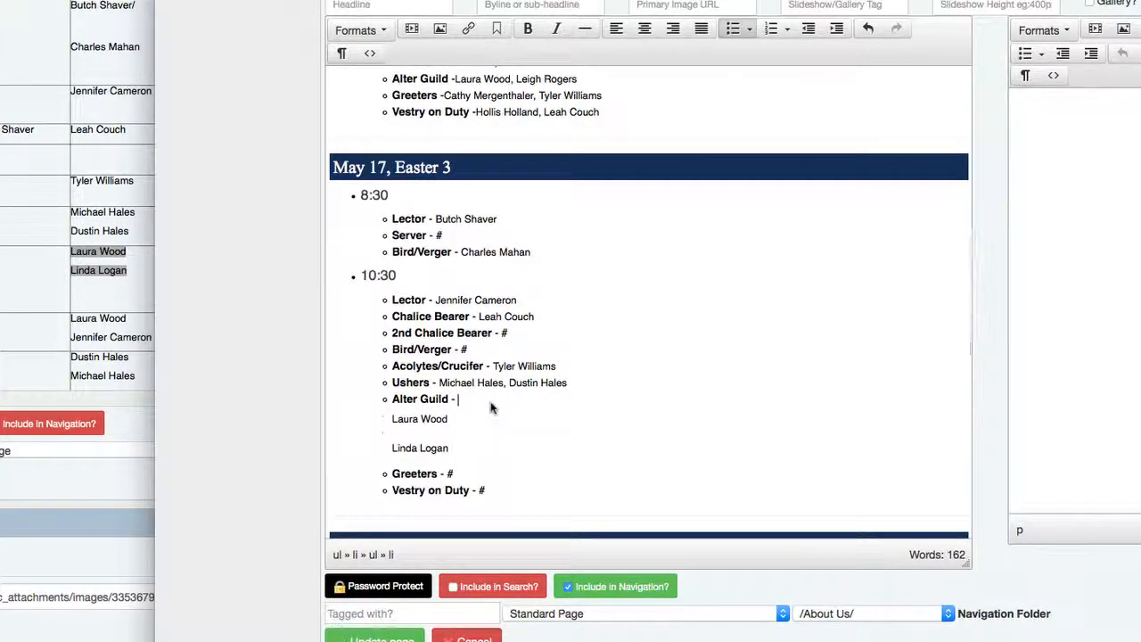
{"action": "key", "text": "Delete"}
{"action": "left_click", "coordinate": [569, 399]}
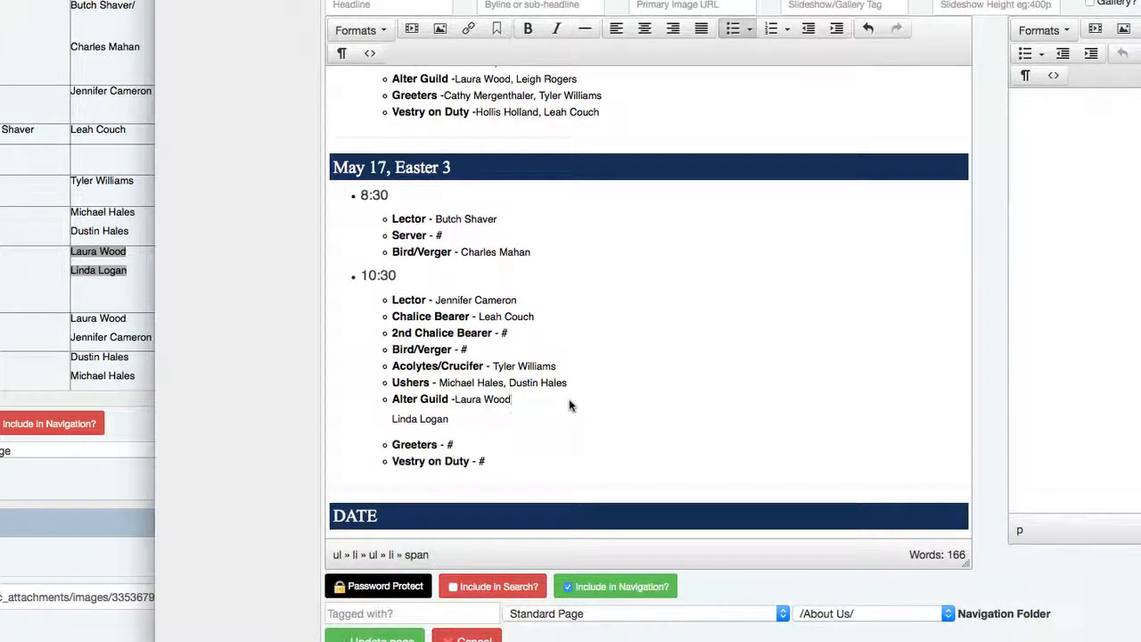
{"action": "key", "text": "Delete"}
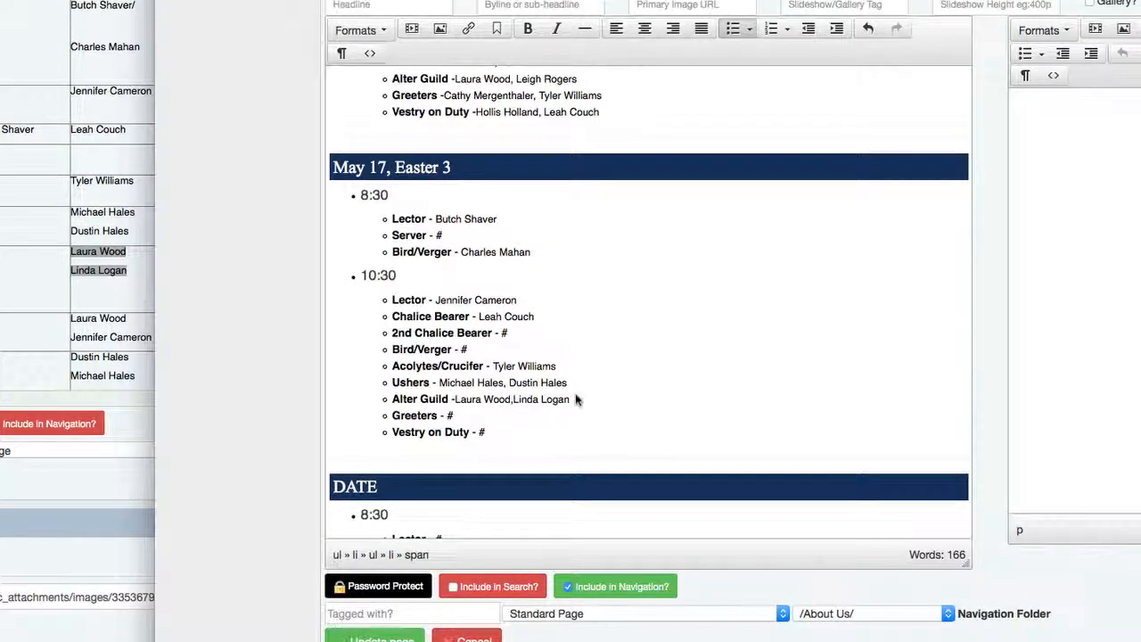
- Paste the two Greeters volunteers onto the Greeters line, separated by a comma
{"action": "scroll", "coordinate": [588, 431], "scroll_direction": "down", "scroll_amount": 2}
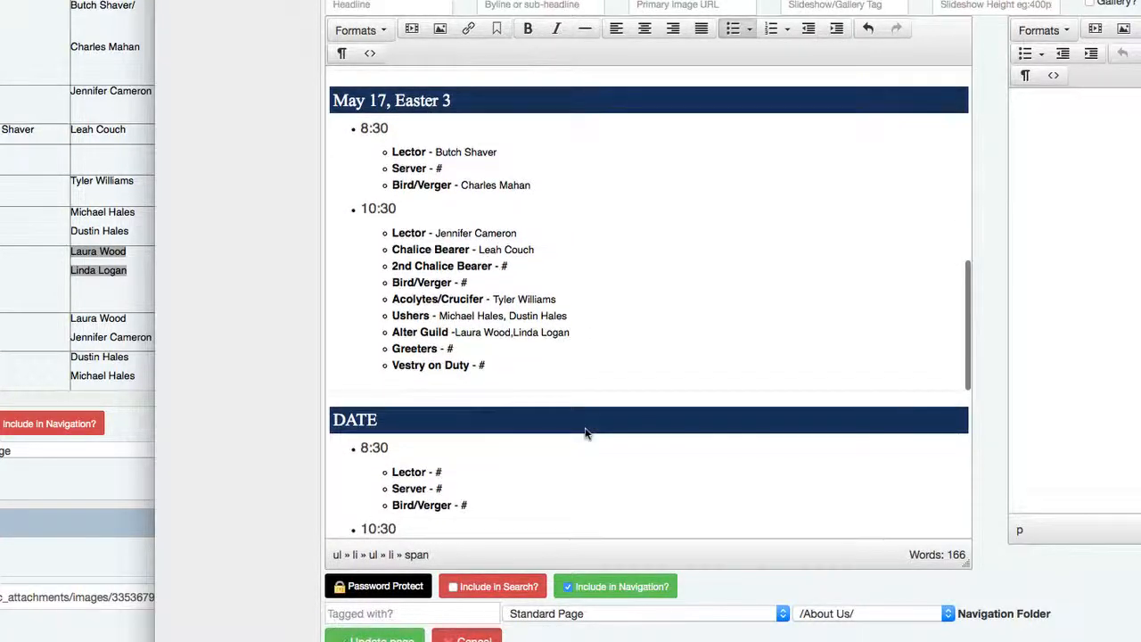
{"action": "left_click", "coordinate": [46, 265]}
{"action": "left_click_drag", "start_coordinate": [154, 339], "coordinate": [65, 326]}
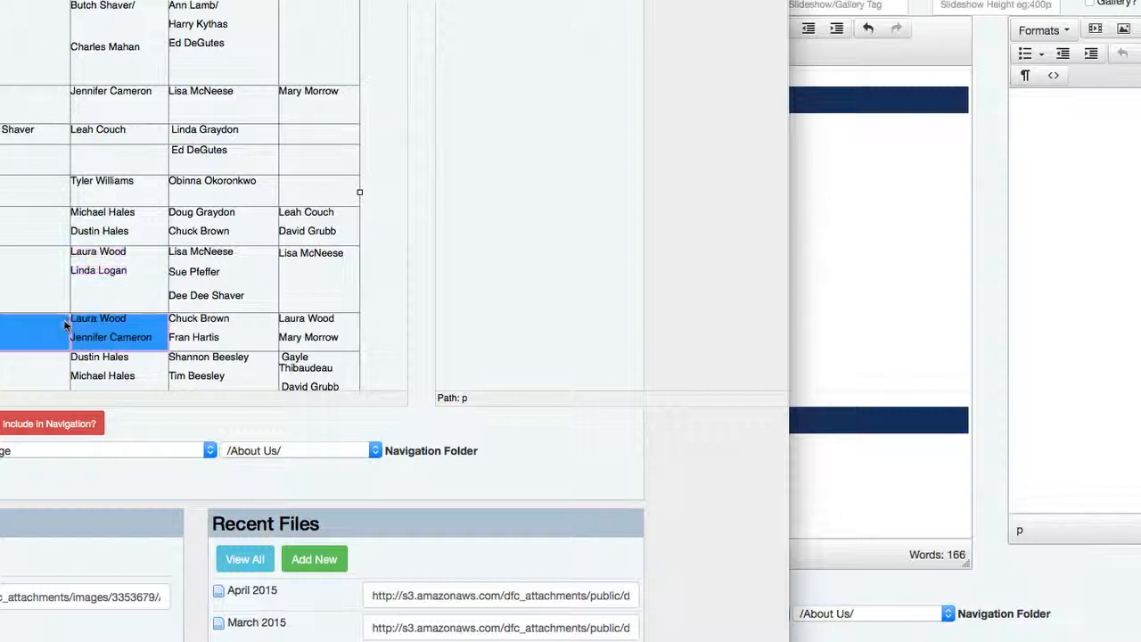
{"action": "left_click", "coordinate": [68, 329]}
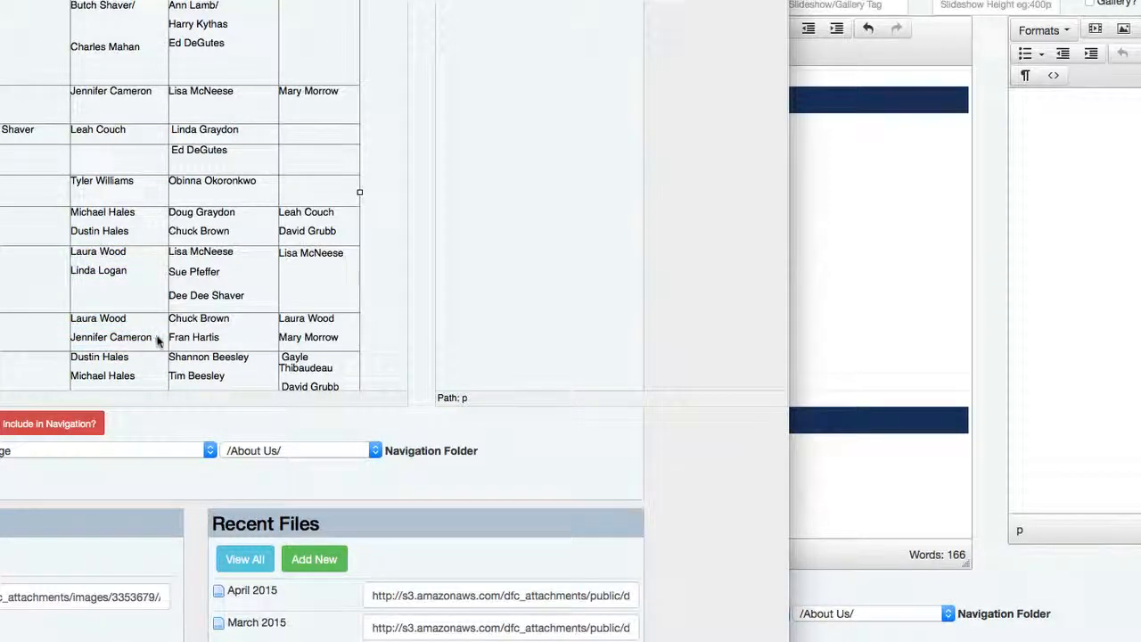
{"action": "left_click_drag", "start_coordinate": [158, 339], "coordinate": [76, 322]}
{"action": "key", "text": "ctrl+c"}
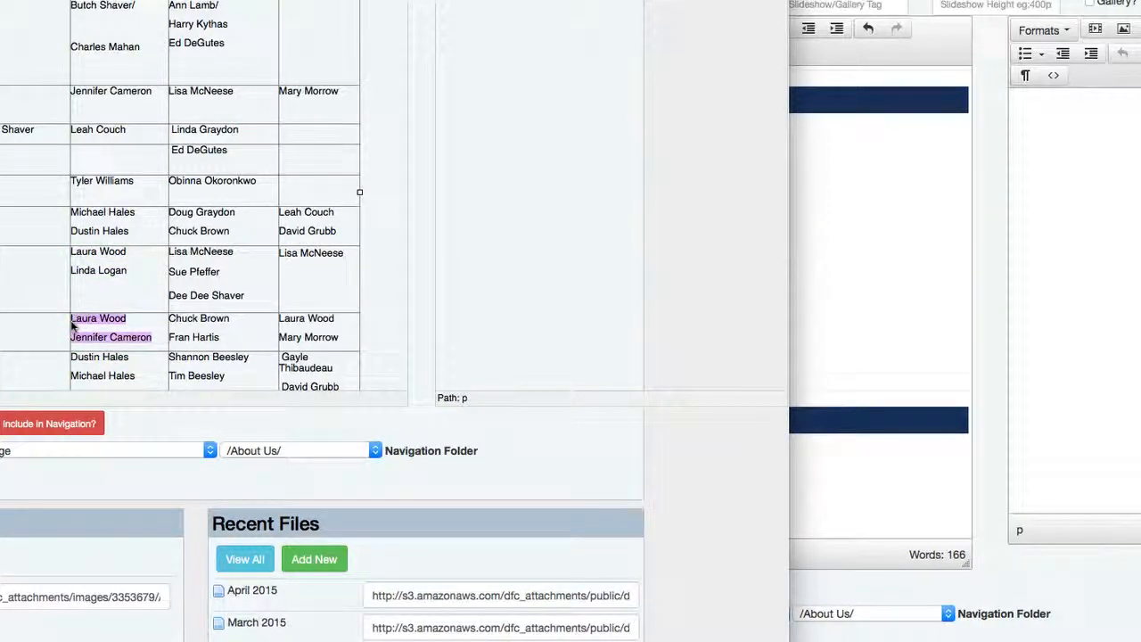
{"action": "left_click", "coordinate": [891, 272]}
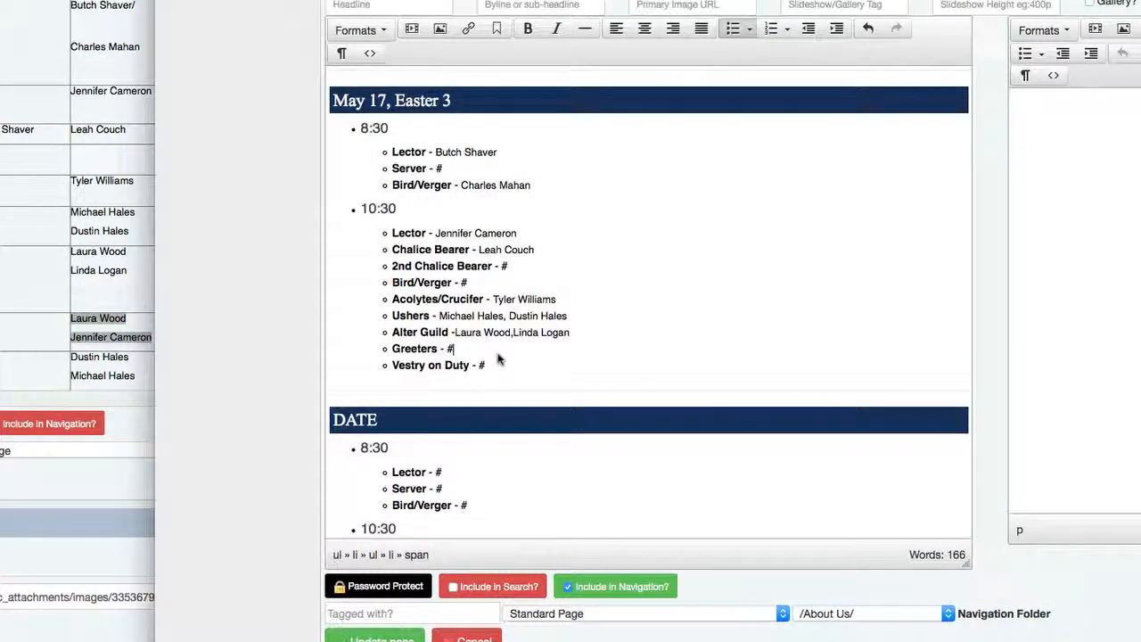
{"action": "key", "text": "BackSpace"}
{"action": "key", "text": "ctrl+v"}
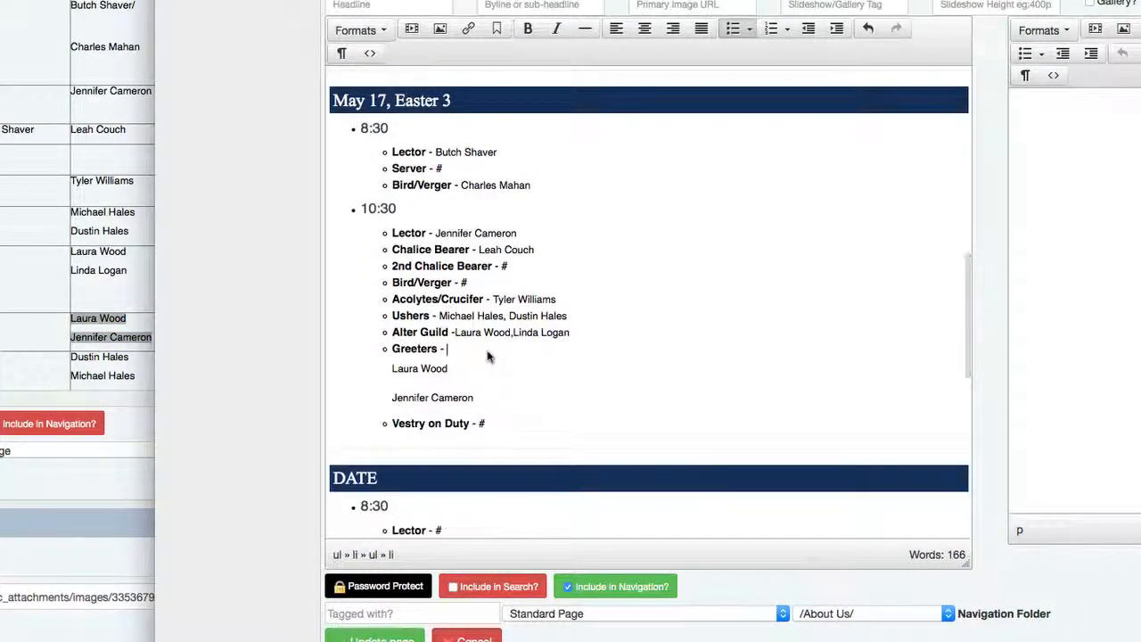
{"action": "key", "text": "Delete"}
{"action": "key", "text": "Delete"}
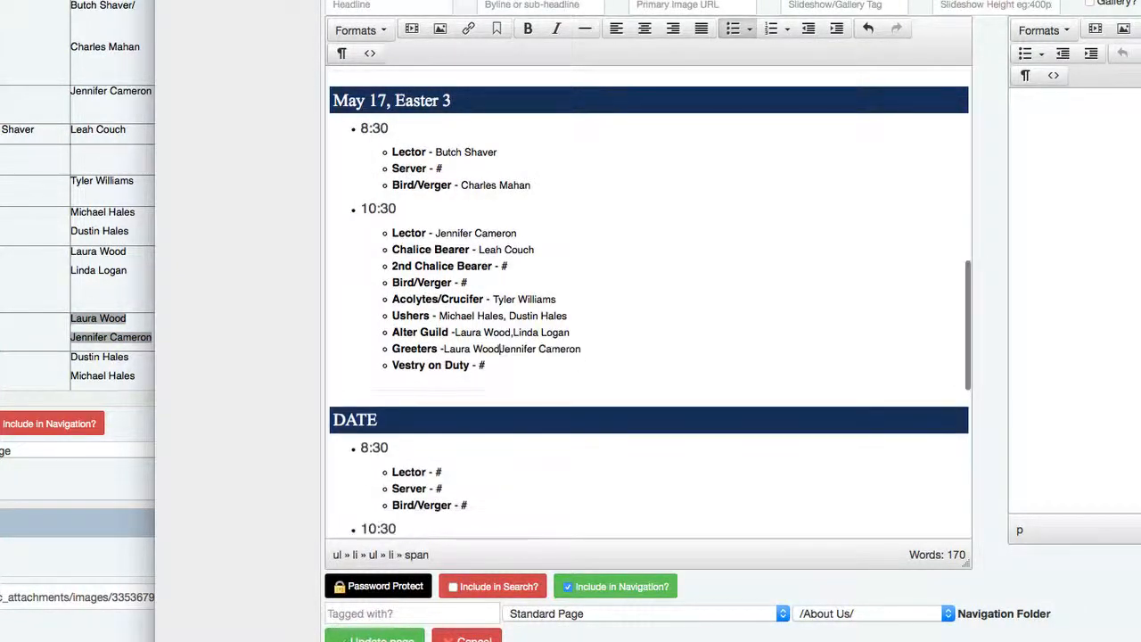
{"action": "type", "text": ","}
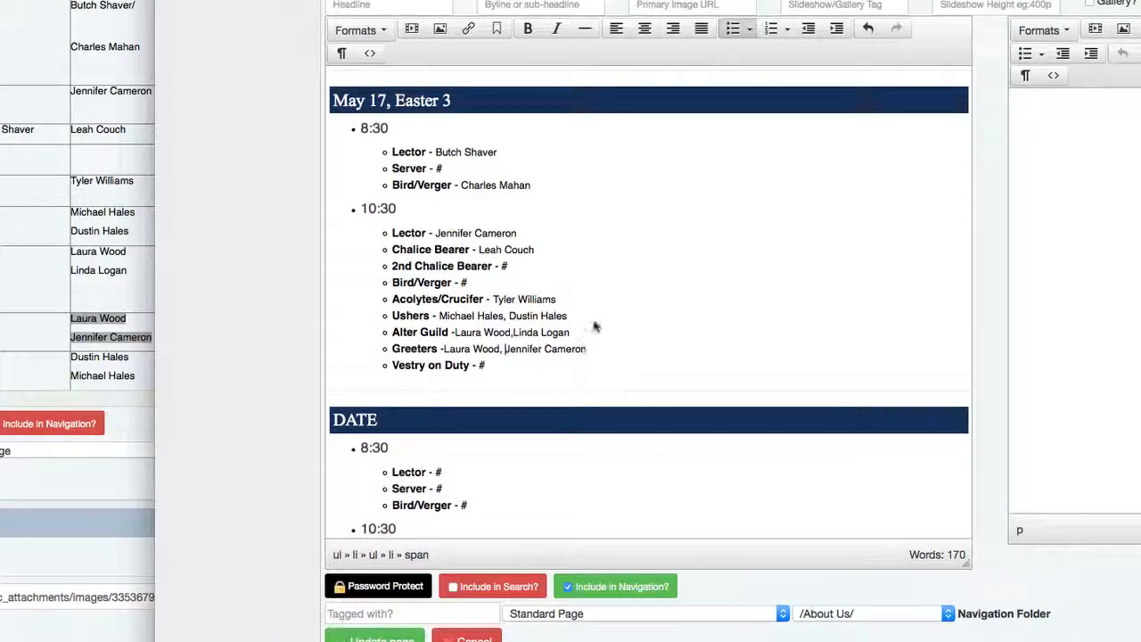
- Paste the two Vestry on Duty volunteers onto their line, joined with a comma
{"action": "left_click", "coordinate": [59, 268]}
{"action": "scroll", "coordinate": [97, 318], "scroll_direction": "down", "scroll_amount": 2}
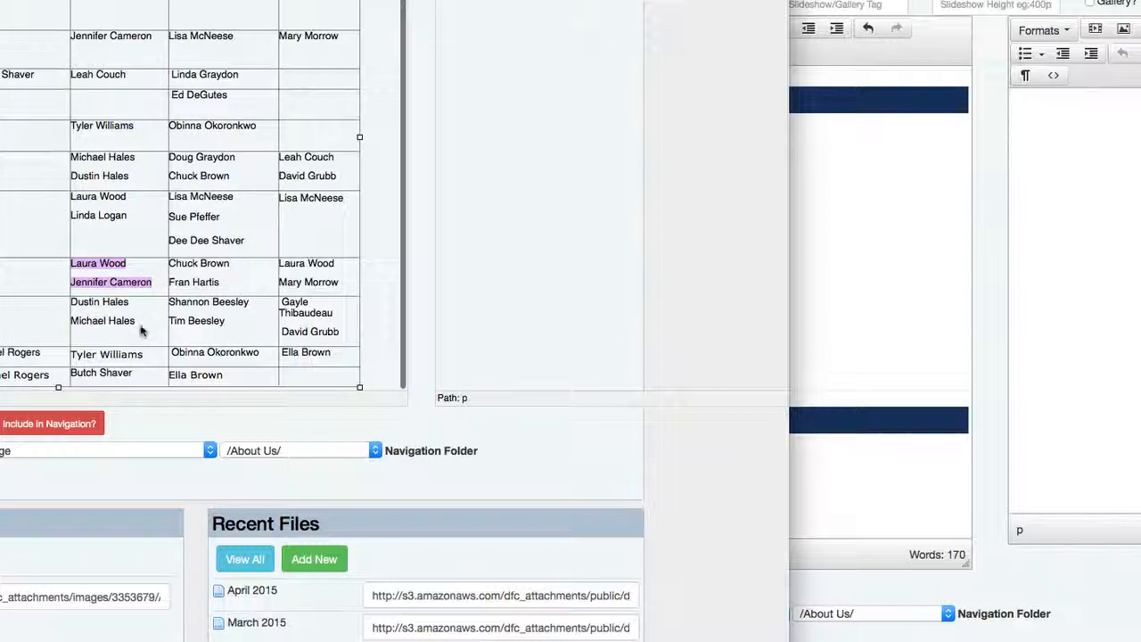
{"action": "left_click_drag", "start_coordinate": [139, 324], "coordinate": [73, 308]}
{"action": "key", "text": "super+c"}
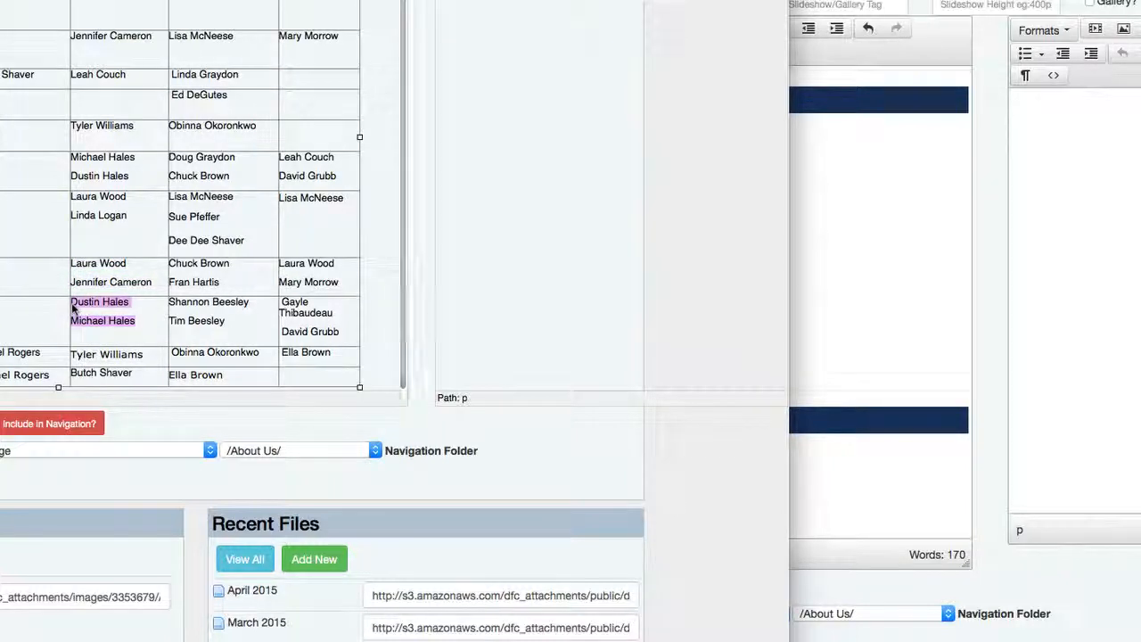
{"action": "left_click", "coordinate": [850, 282]}
{"action": "key", "text": "super+v"}
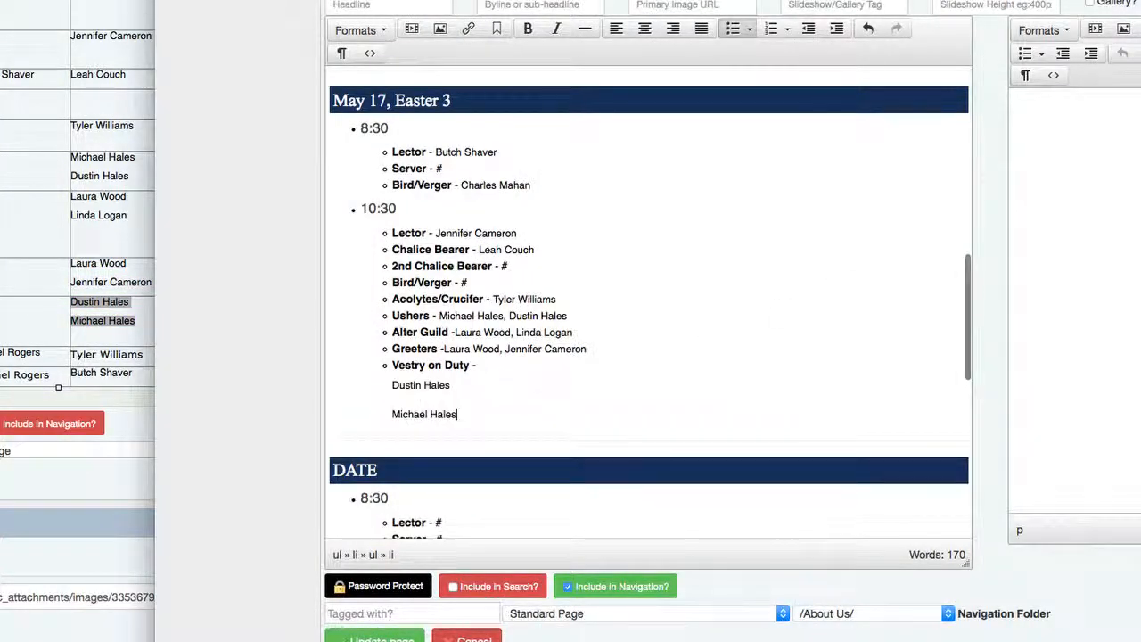
{"action": "left_click", "coordinate": [509, 368]}
{"action": "key", "text": "Delete"}
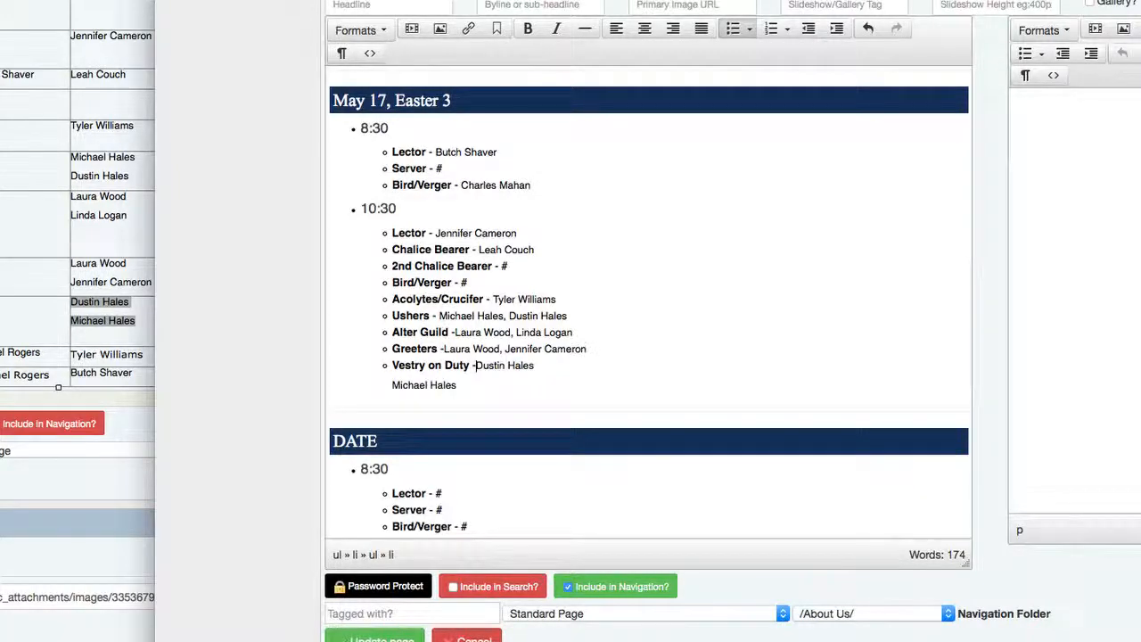
{"action": "left_click", "coordinate": [571, 377]}
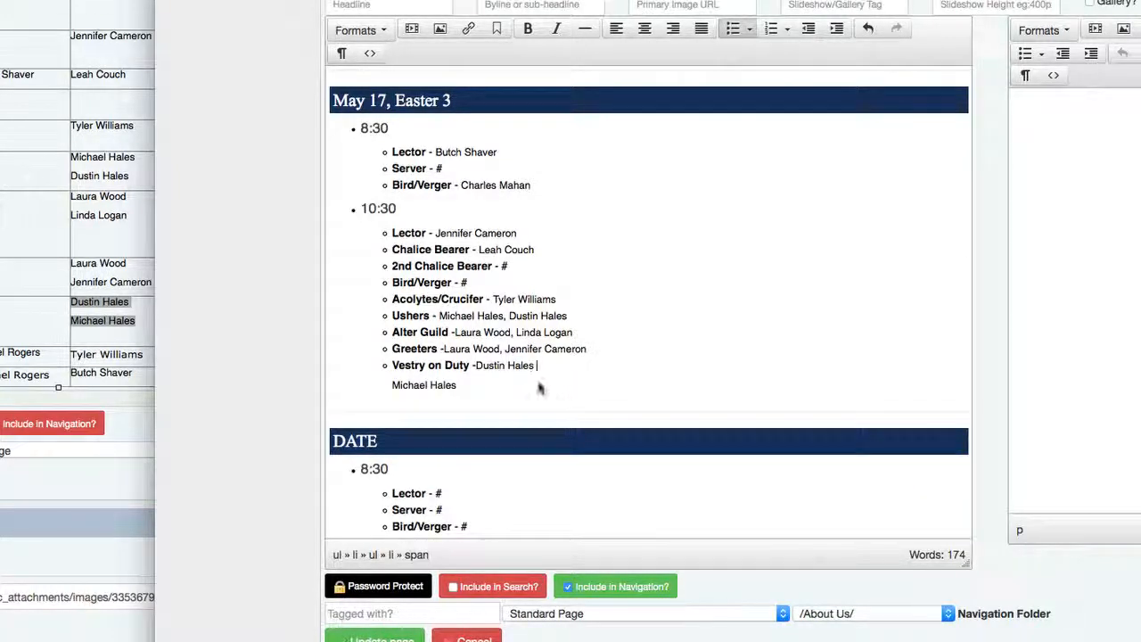
{"action": "left_click", "coordinate": [393, 385]}
{"action": "left_click", "coordinate": [537, 365]}
{"action": "key", "text": "Delete"}
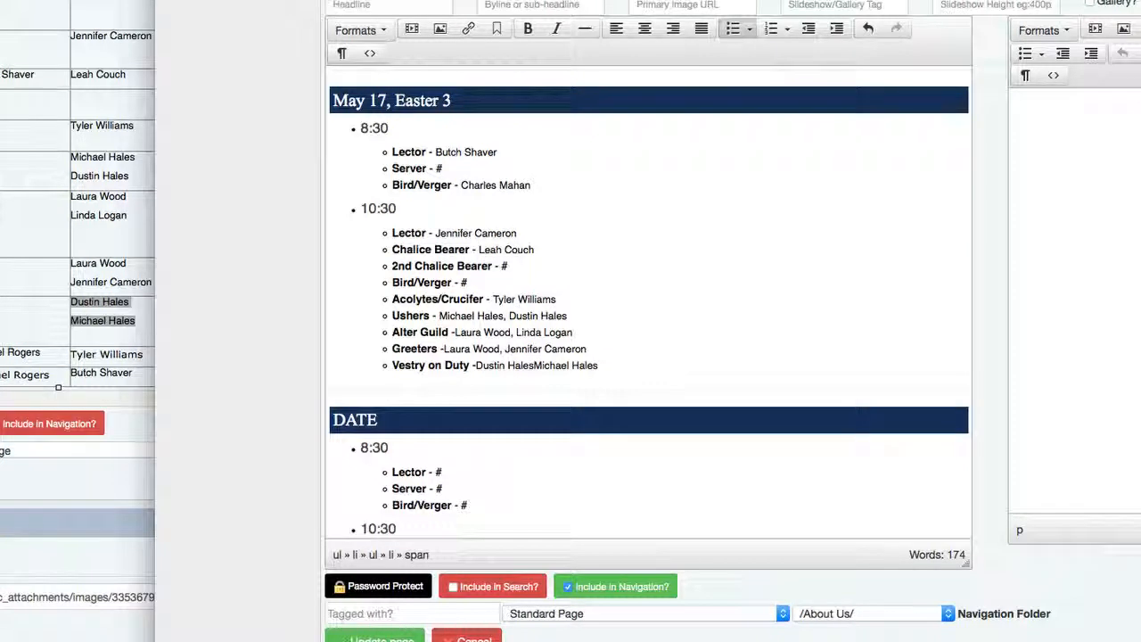
{"action": "type", "text": ","}
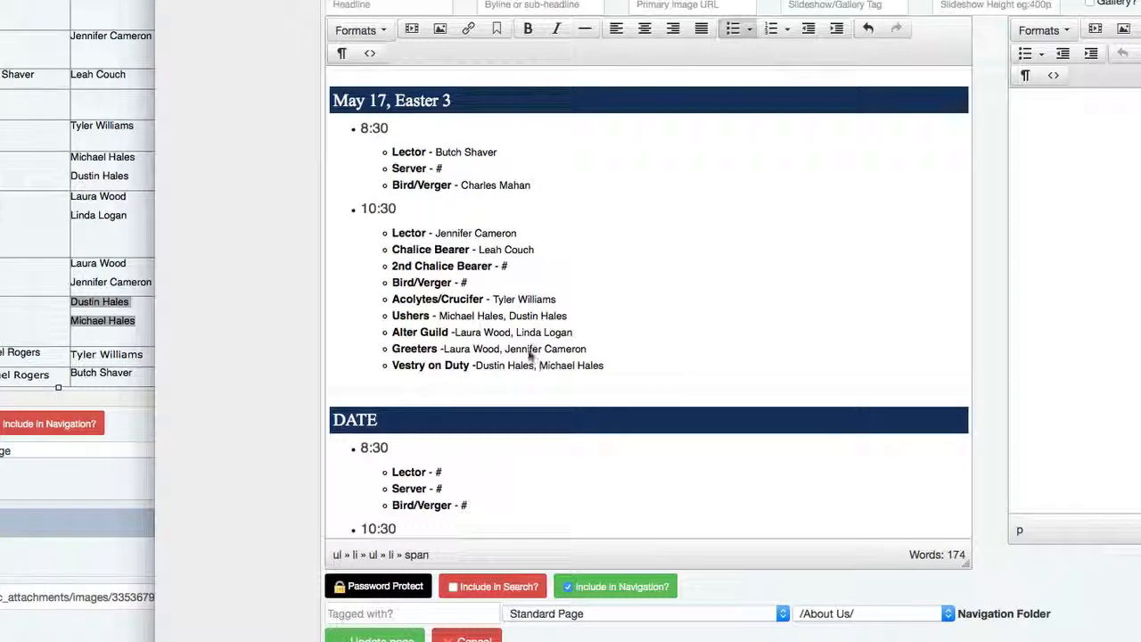
{"action": "left_click", "coordinate": [629, 369]}
{"action": "key", "text": "Return"}
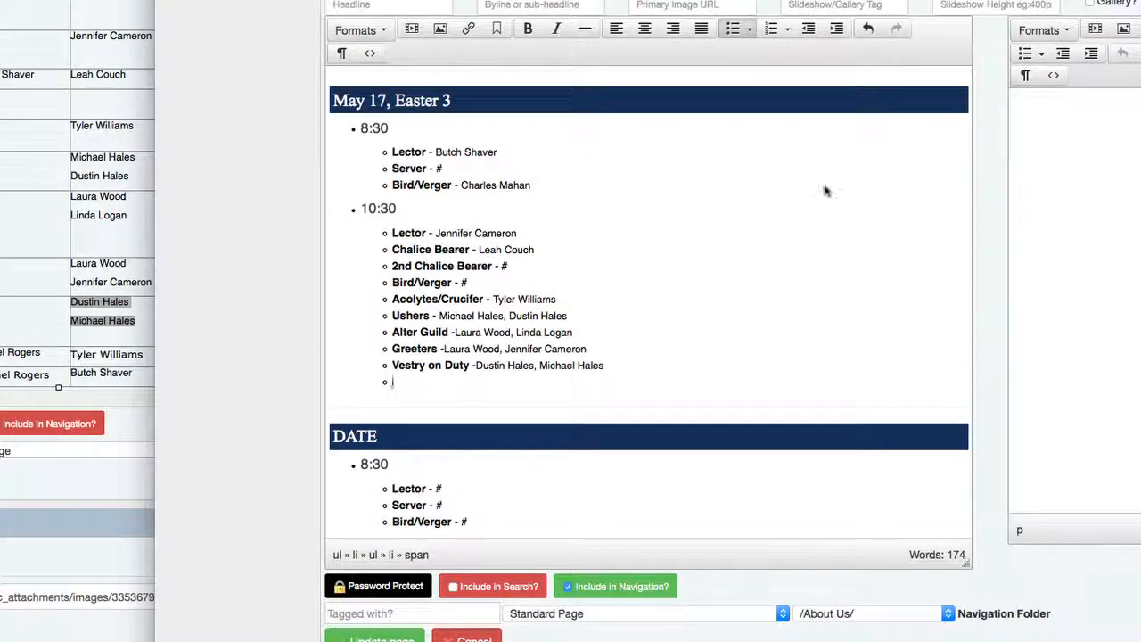
{"action": "left_click", "coordinate": [835, 29]}
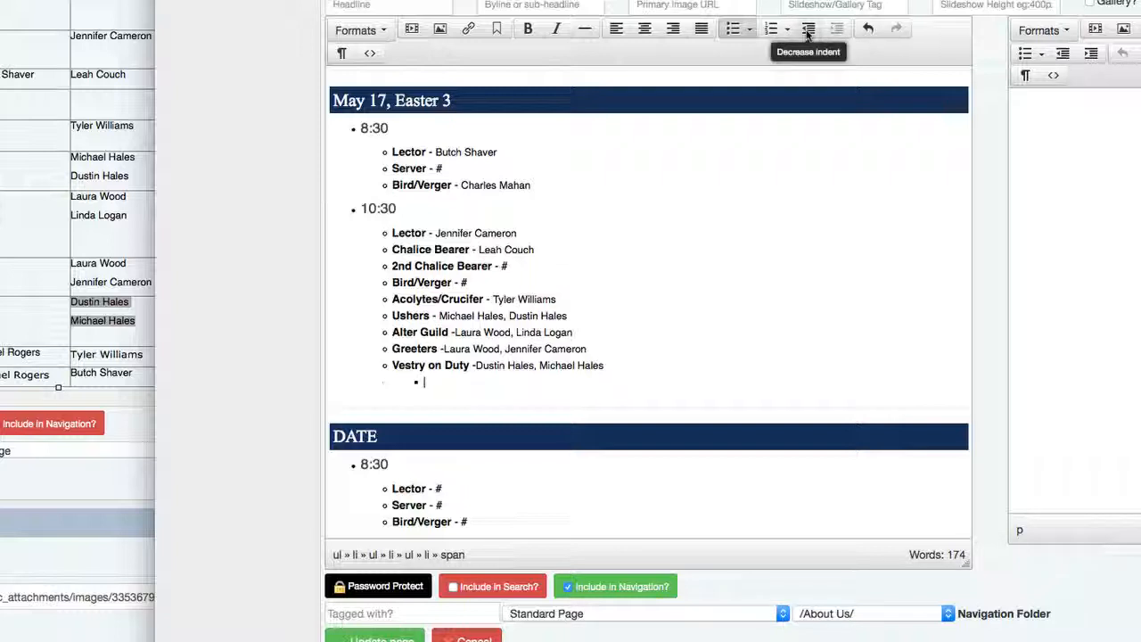
{"action": "left_click", "coordinate": [807, 29]}
{"action": "left_click", "coordinate": [807, 29]}
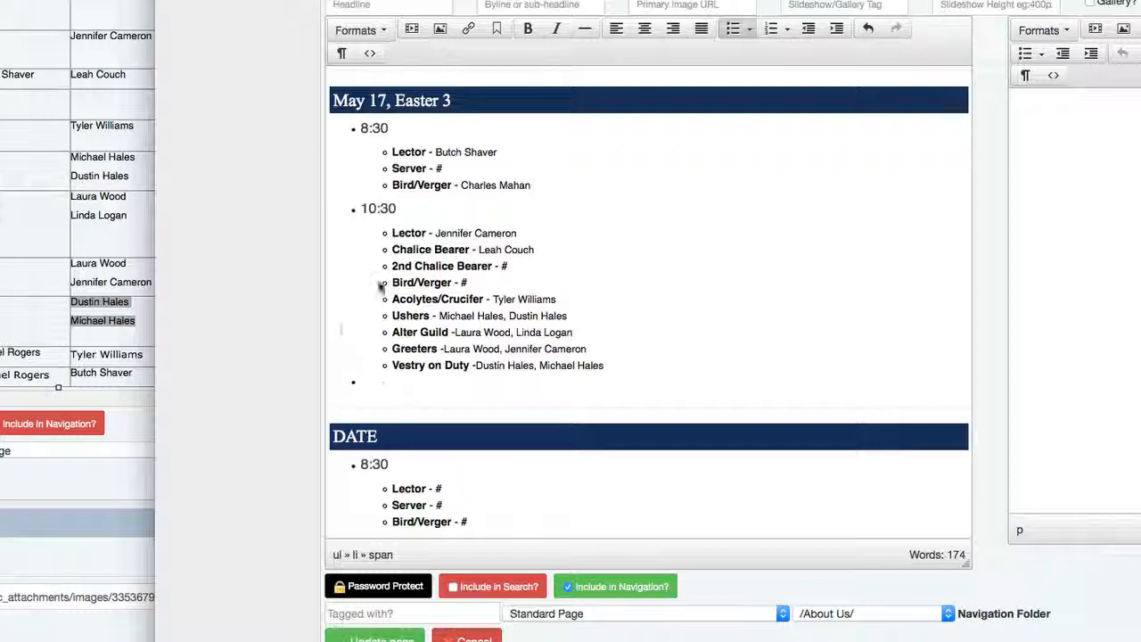
{"action": "type", "text": "Noon"}
{"action": "key", "text": "BackSpace"}
{"action": "key", "text": "BackSpace"}
{"action": "key", "text": "BackSpace"}
{"action": "type", "text": "Bi"}
{"action": "key", "text": "BackSpace"}
{"action": "type", "text": "ruch"}
{"action": "key", "text": "BackSpace"}
{"action": "key", "text": "BackSpace"}
{"action": "key", "text": "BackSpace"}
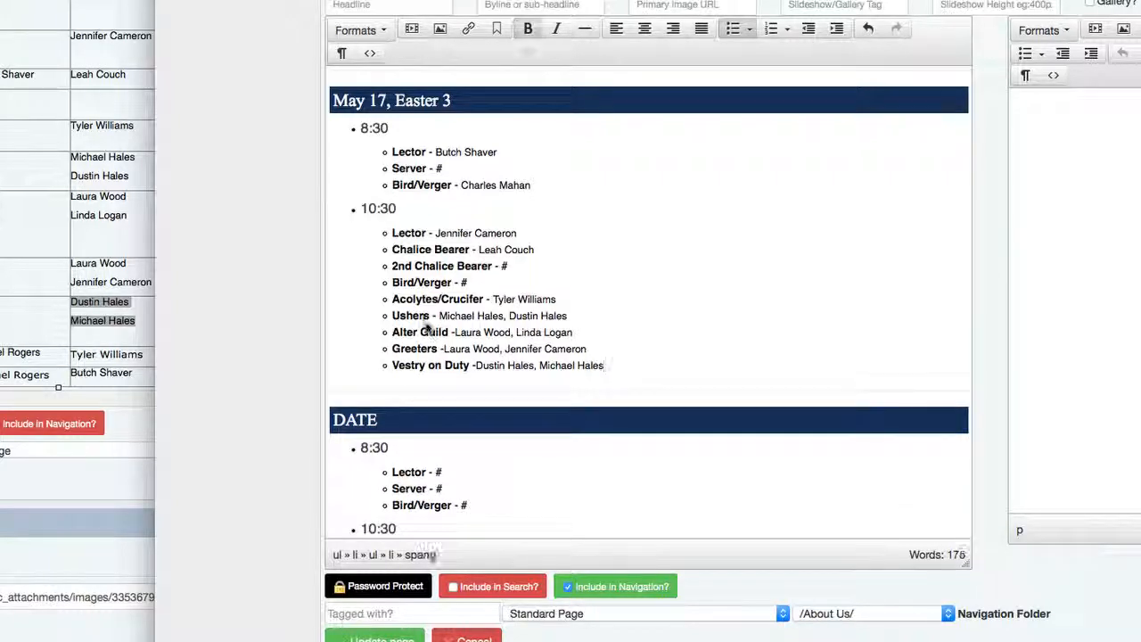
{"action": "left_click", "coordinate": [424, 320]}
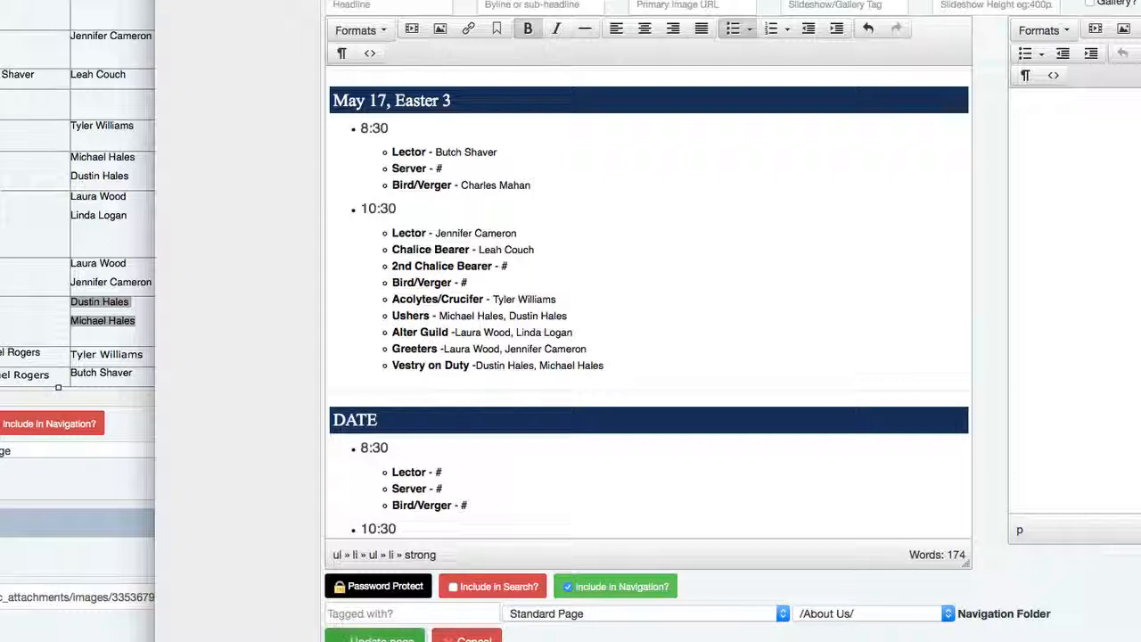